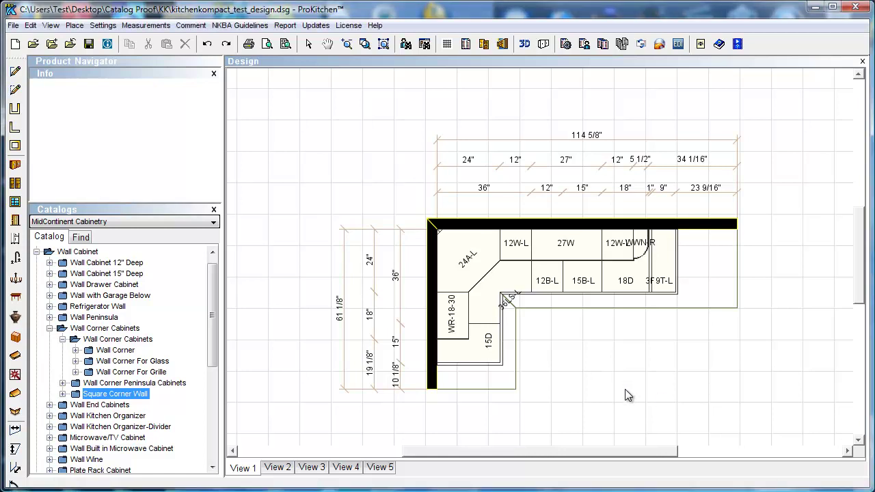
Select all the walls and cabinets of the L-shaped kitchen and move them together within the plan.
scroll(625, 390, down, 2)
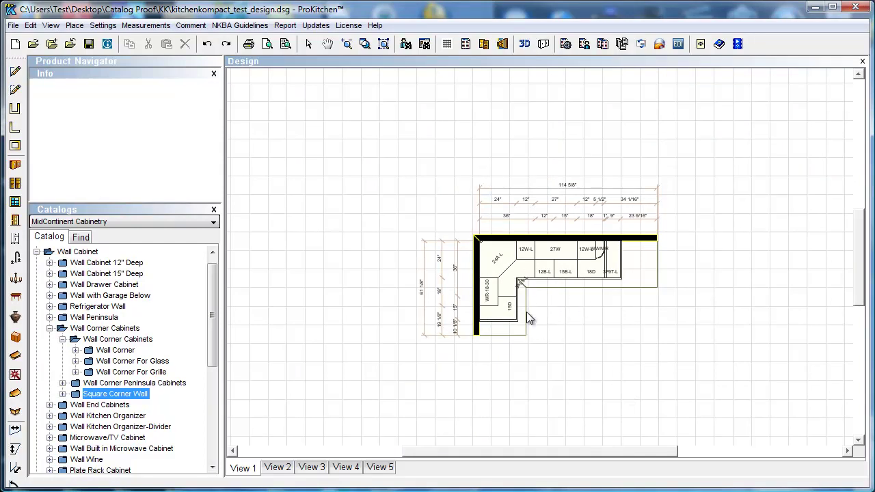
drag(432, 197, 713, 353)
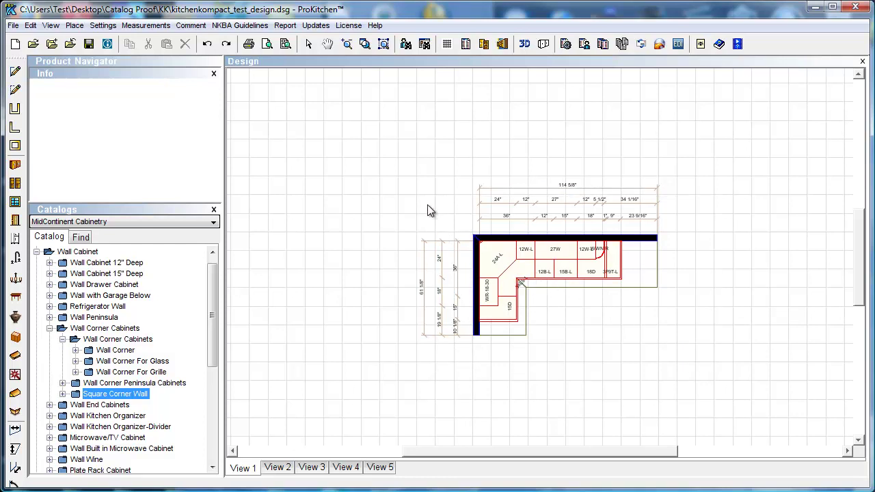
click(350, 196)
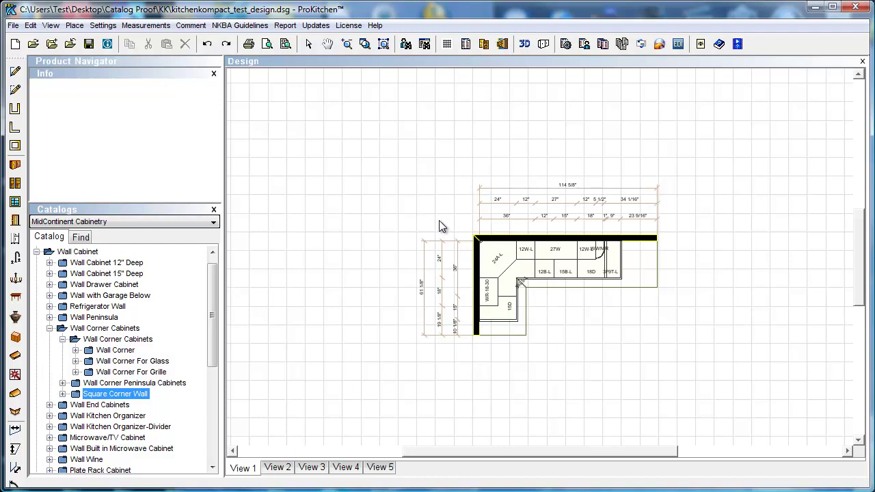
drag(441, 222, 675, 356)
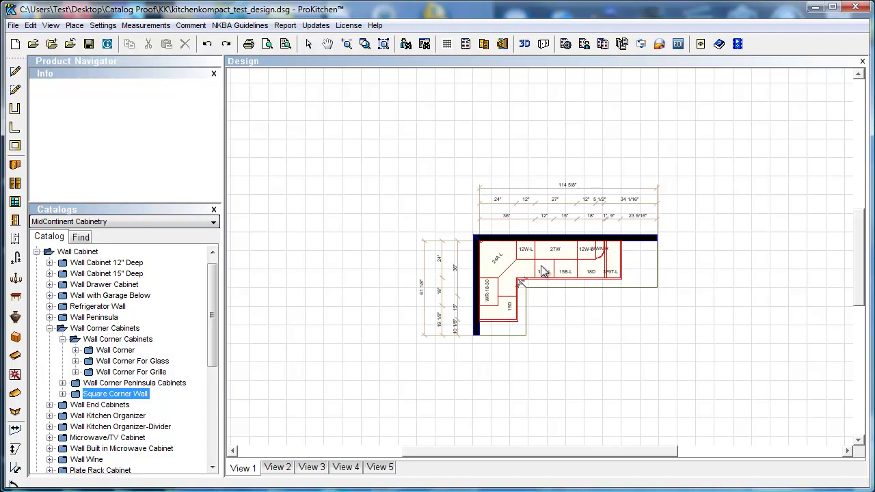
mouse_move(543, 272)
mouse_down()
mouse_move(462, 262)
mouse_move(396, 213)
mouse_move(352, 303)
mouse_move(393, 375)
mouse_move(390, 308)
mouse_move(372, 318)
mouse_up()
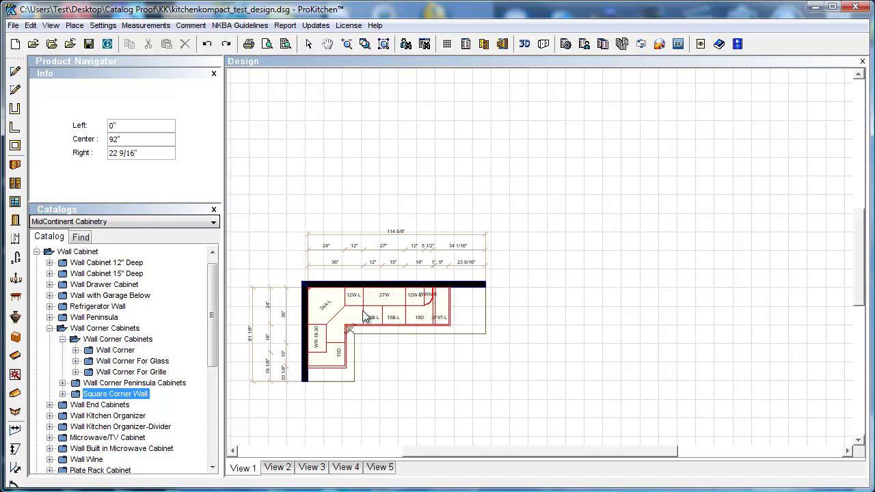
mouse_move(368, 316)
mouse_down()
mouse_move(546, 292)
mouse_move(527, 257)
mouse_up()
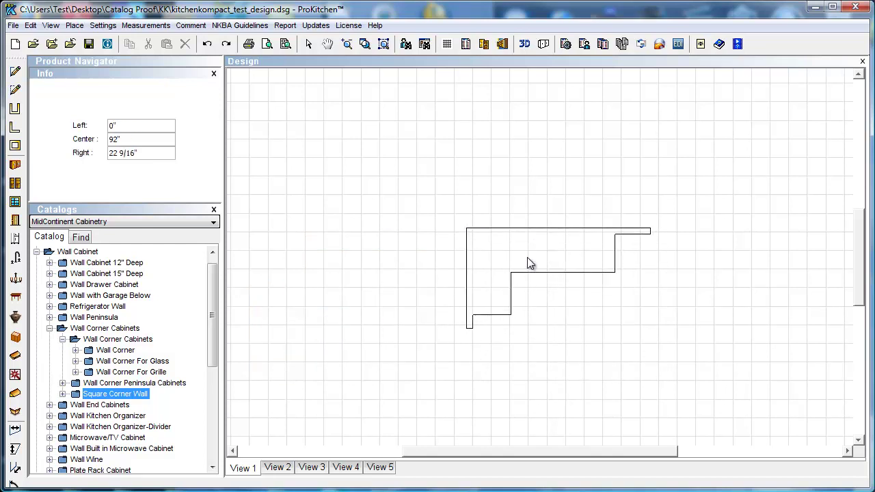
click(588, 311)
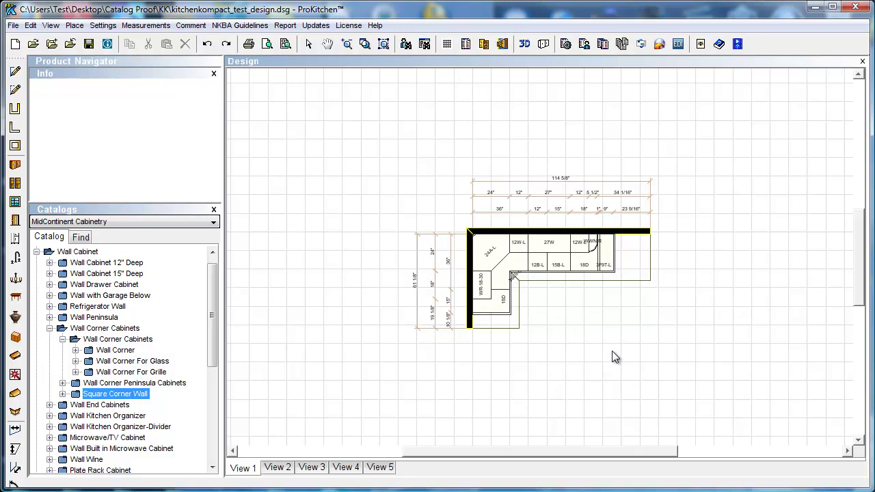
Select the whole kitchen and save it as a solution named "Small kit #1".
drag(417, 186, 527, 365)
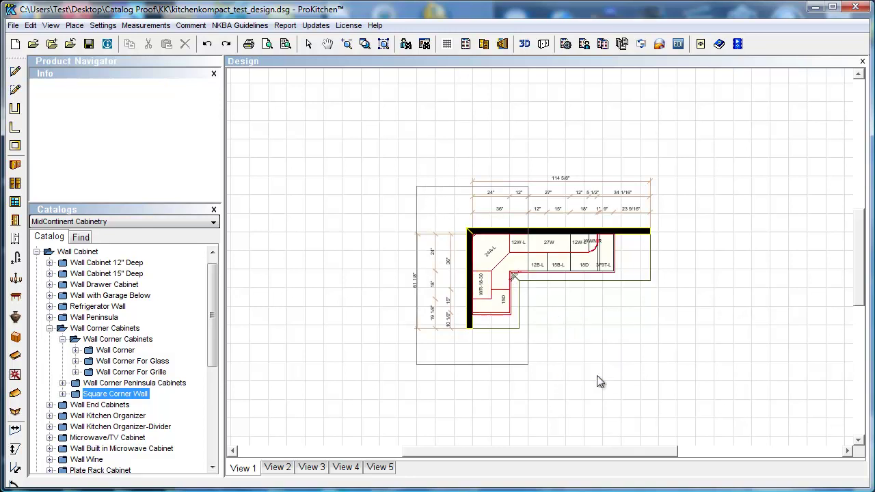
drag(600, 381, 700, 356)
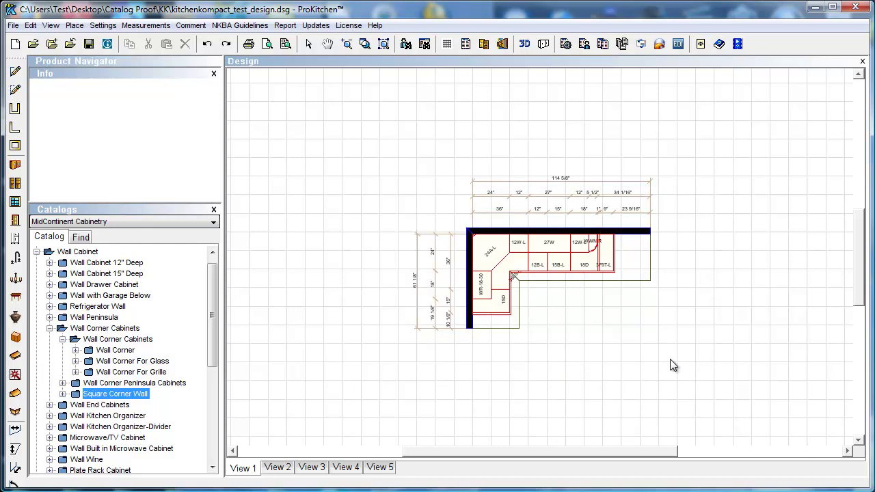
right_click(534, 264)
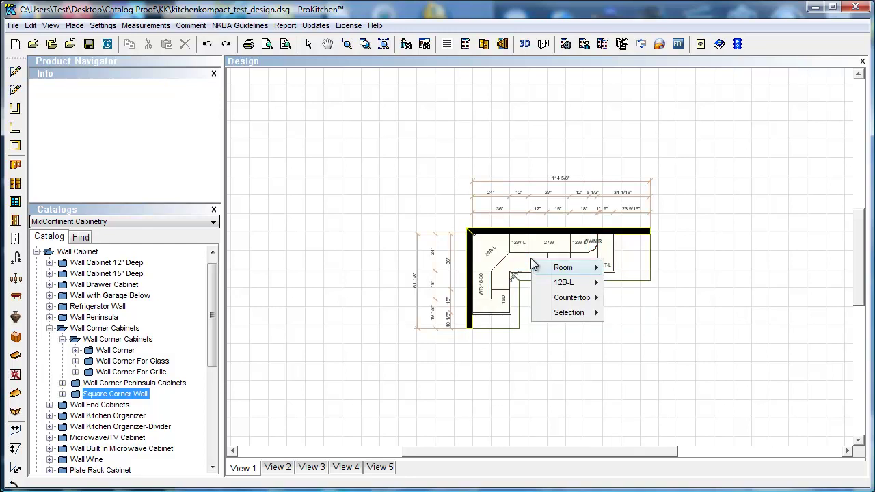
mouse_move(568, 316)
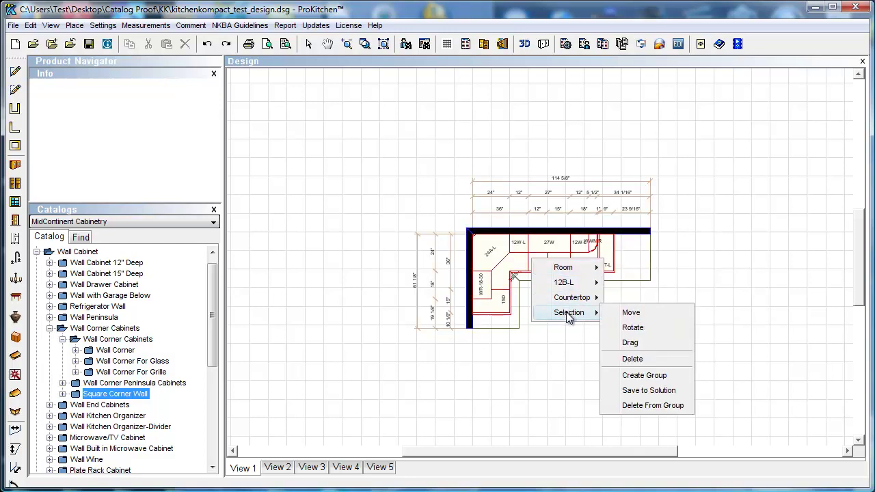
click(648, 392)
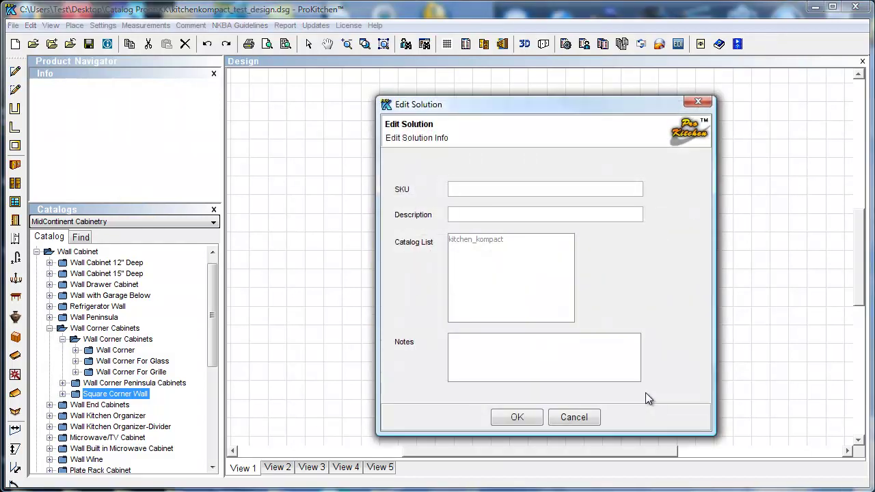
text(Small kit #1)
click(462, 215)
click(538, 418)
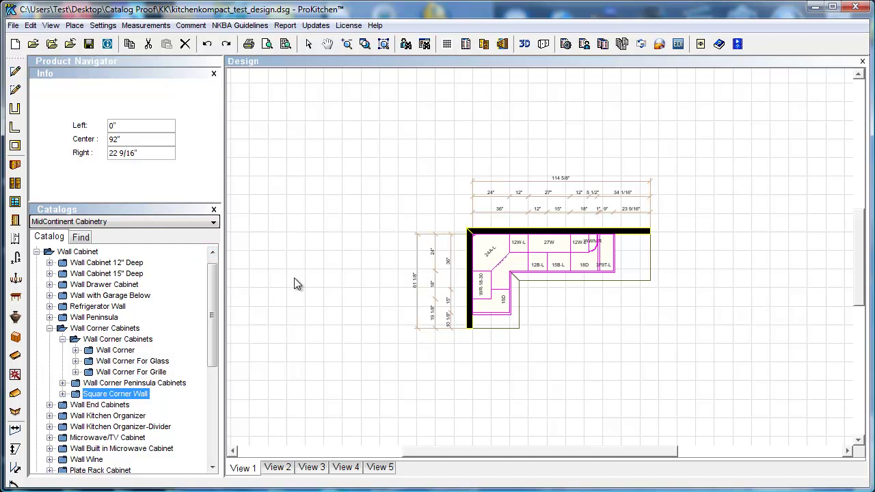
Try to place the saved solution "Small kit #1" from the My Solutions categories.
click(15, 345)
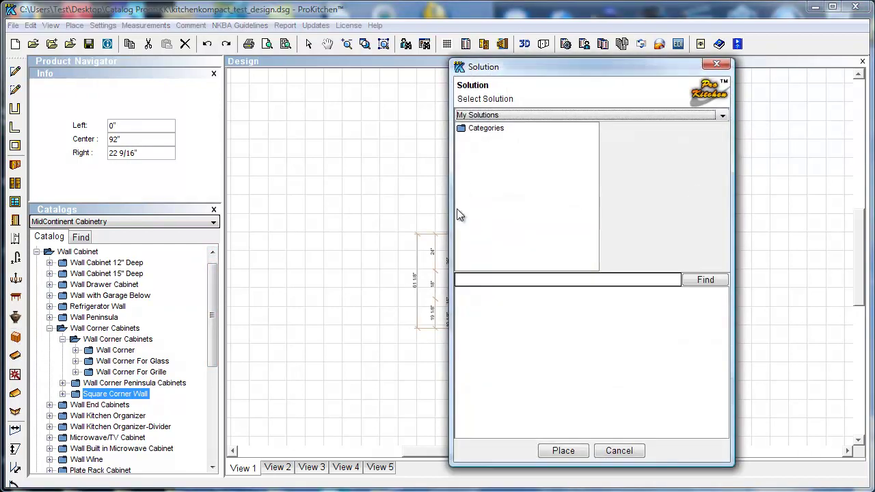
click(461, 130)
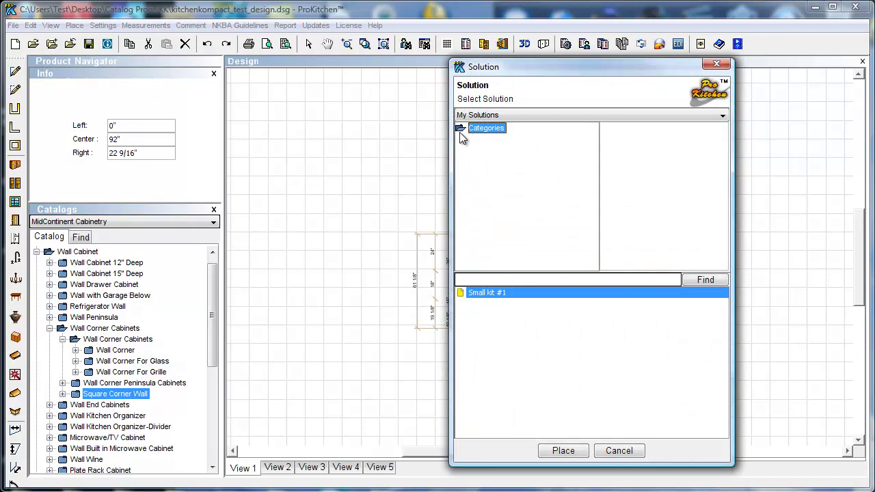
click(469, 294)
click(571, 453)
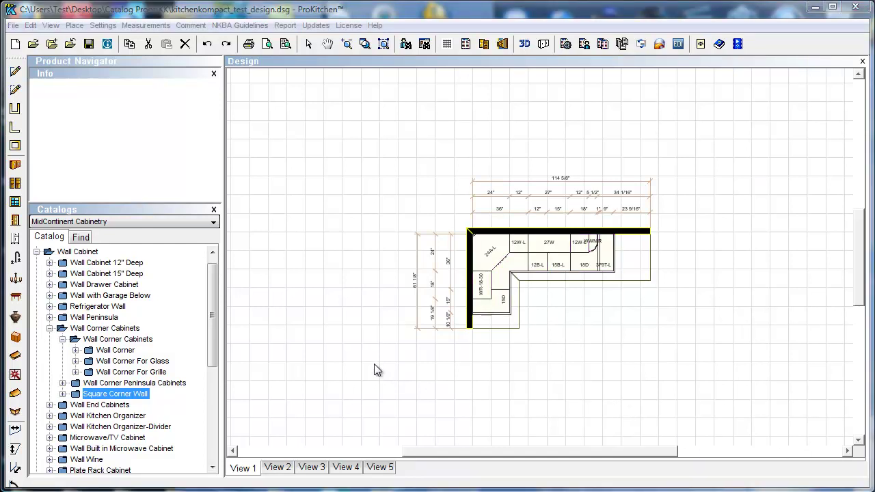
Examine the molding options in the design settings, picking Kitchen Kompact as the toe kick catalog and browsing its toe kick types.
right_click(336, 243)
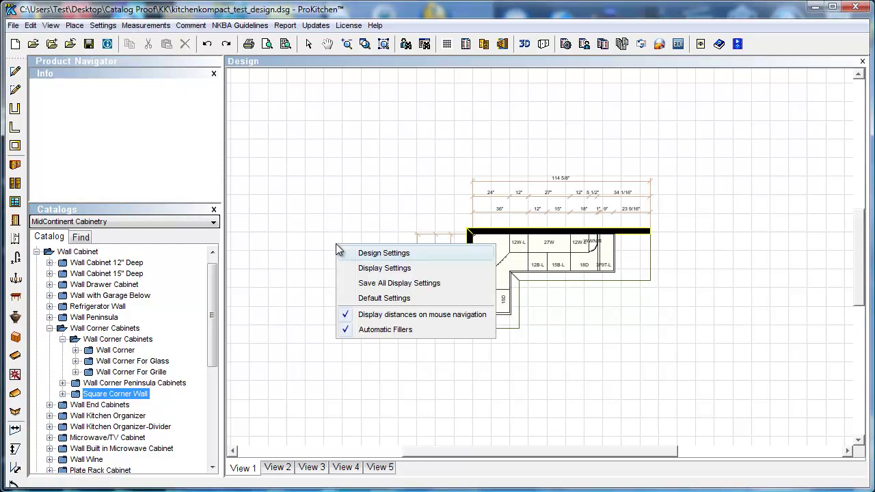
click(371, 256)
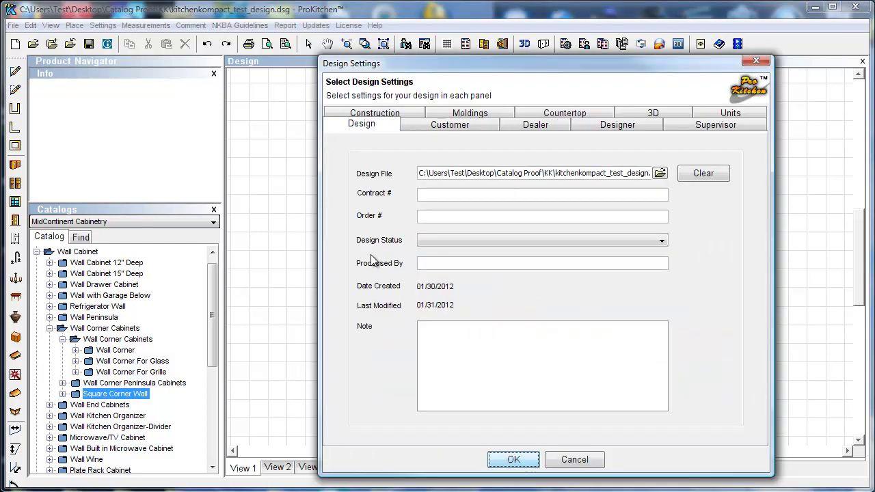
click(465, 115)
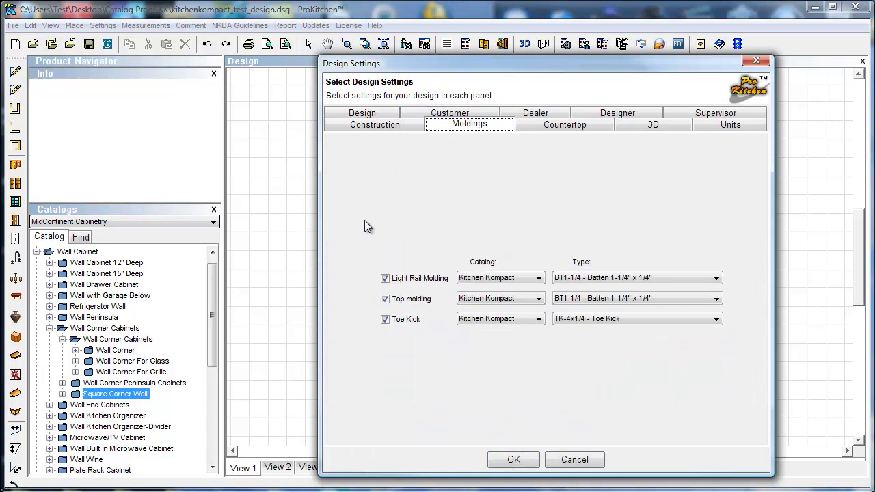
click(509, 326)
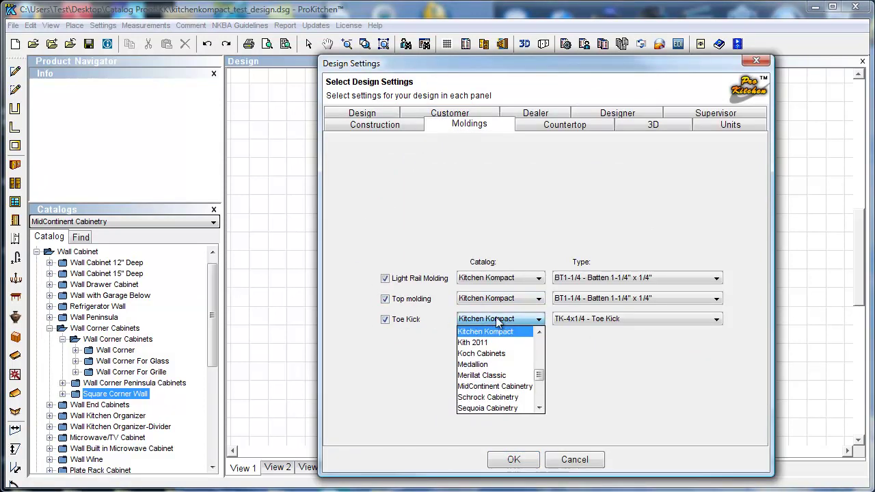
click(486, 331)
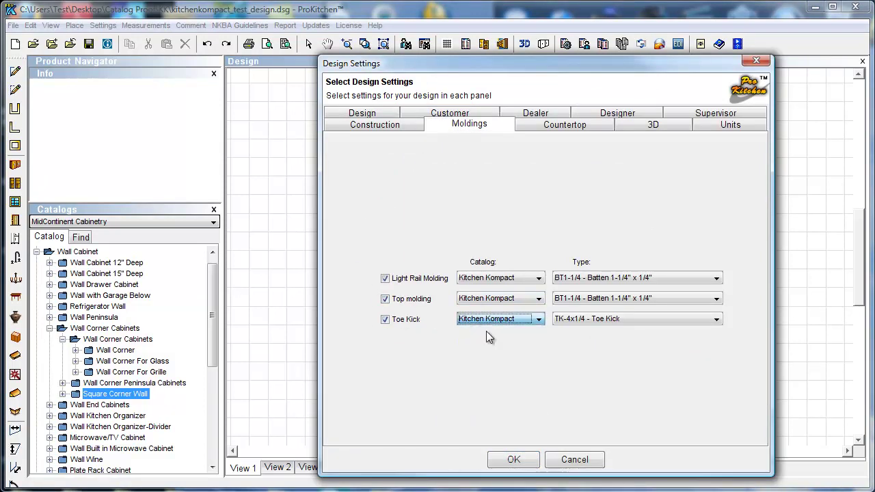
click(640, 321)
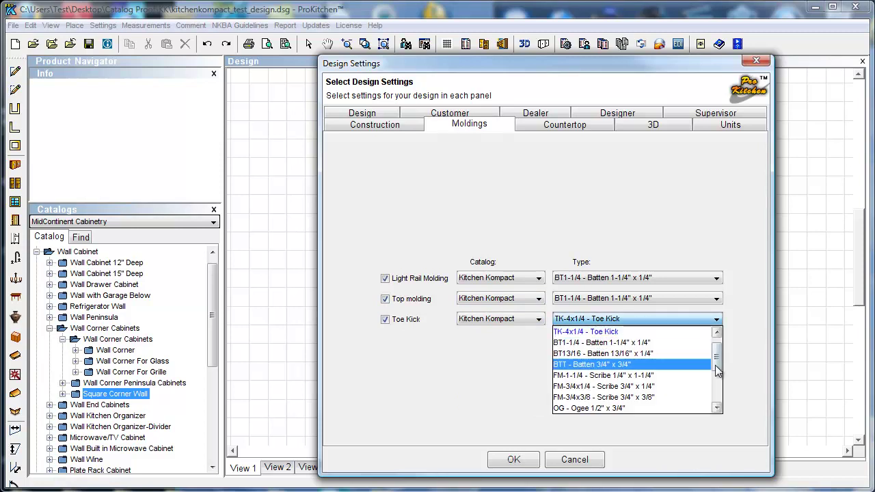
scroll(719, 365, up, 1)
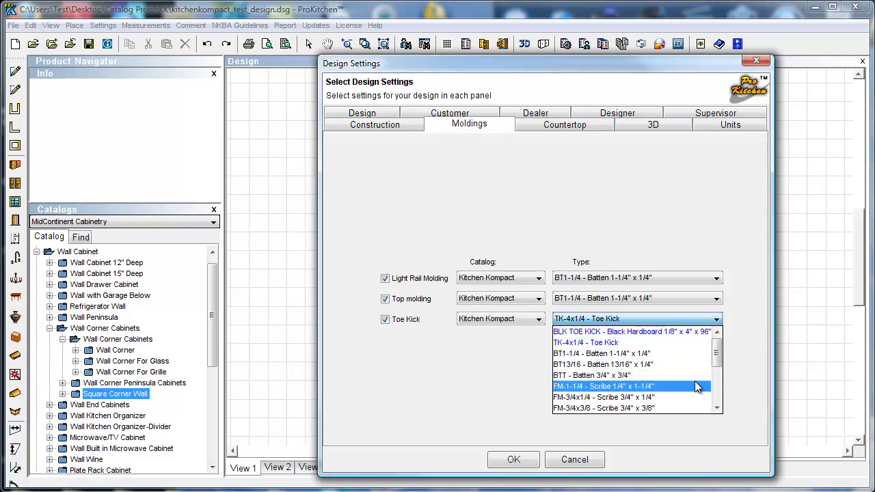
drag(719, 366, 718, 404)
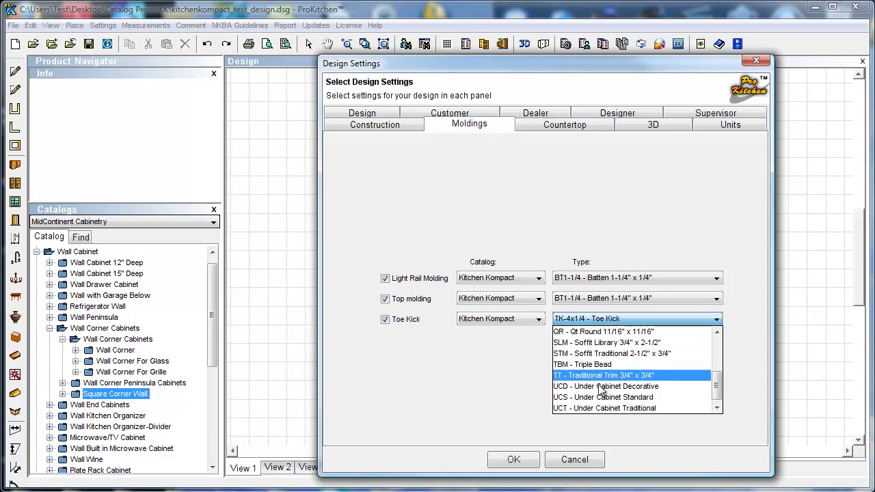
click(513, 460)
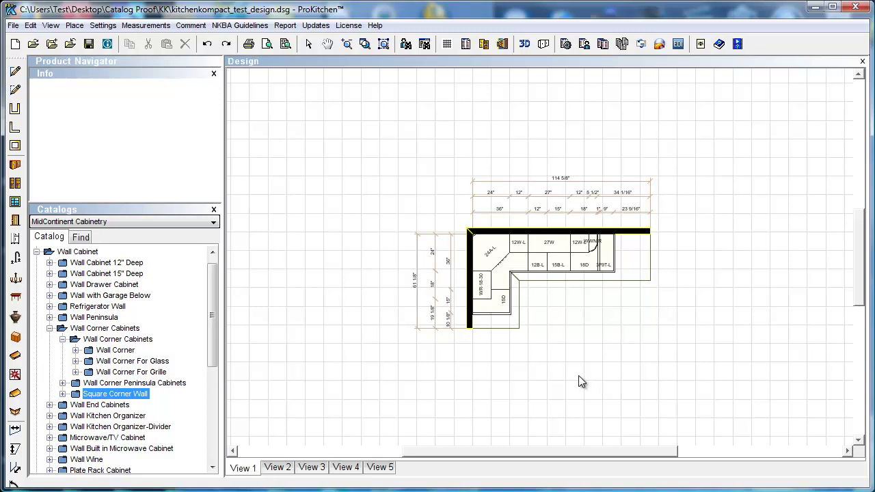
Move the 9T-L base cabinet along the long wall until it sits 22 7/8" from the wall's free end.
click(383, 44)
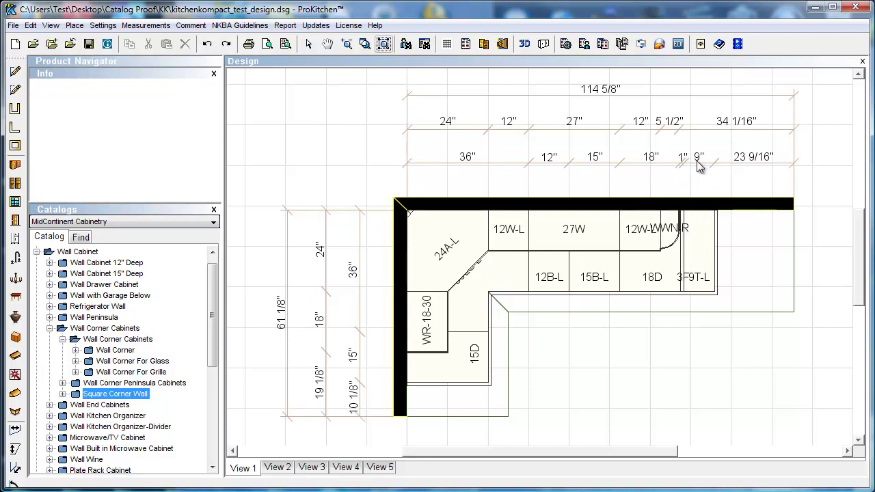
click(708, 250)
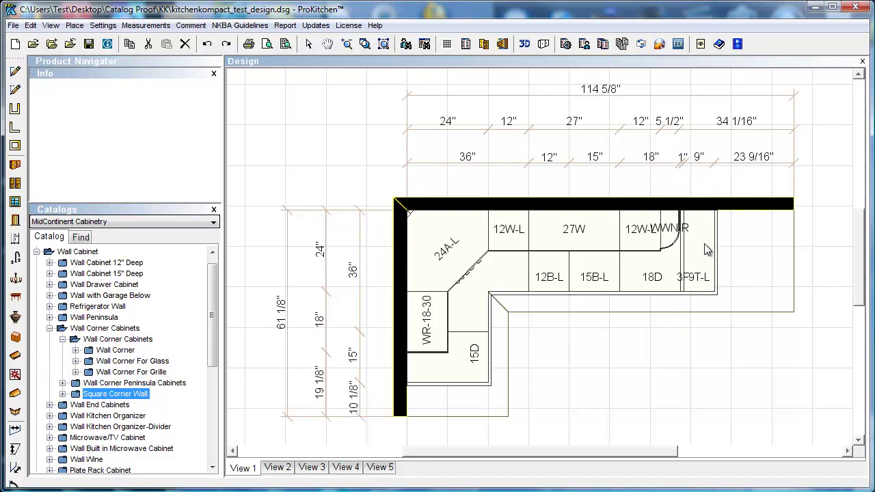
drag(708, 250, 410, 232)
click(607, 325)
right_click(693, 256)
mouse_move(725, 280)
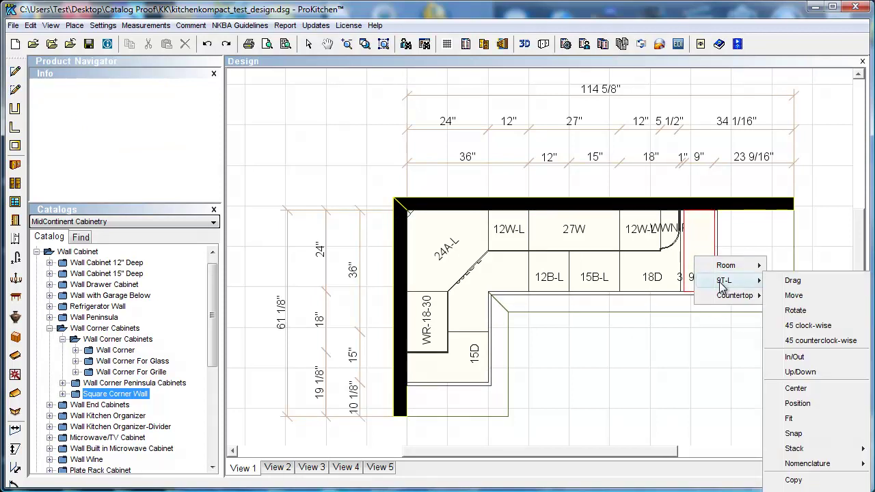
click(793, 286)
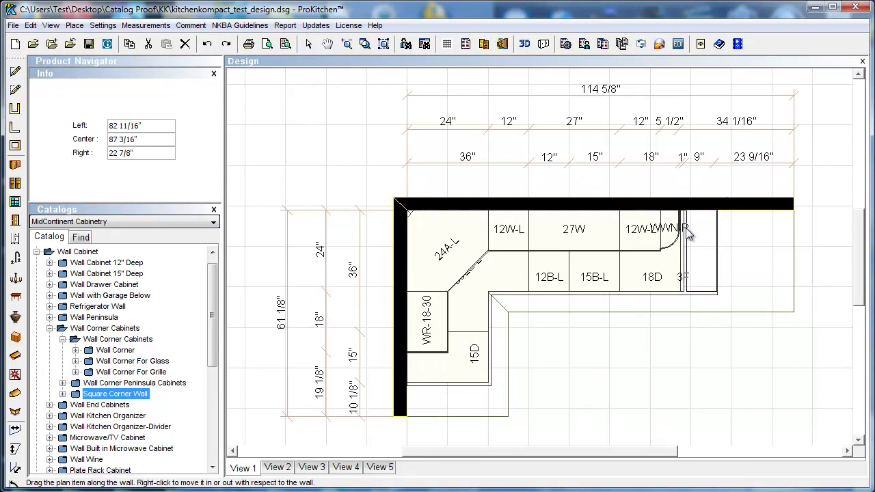
click(688, 233)
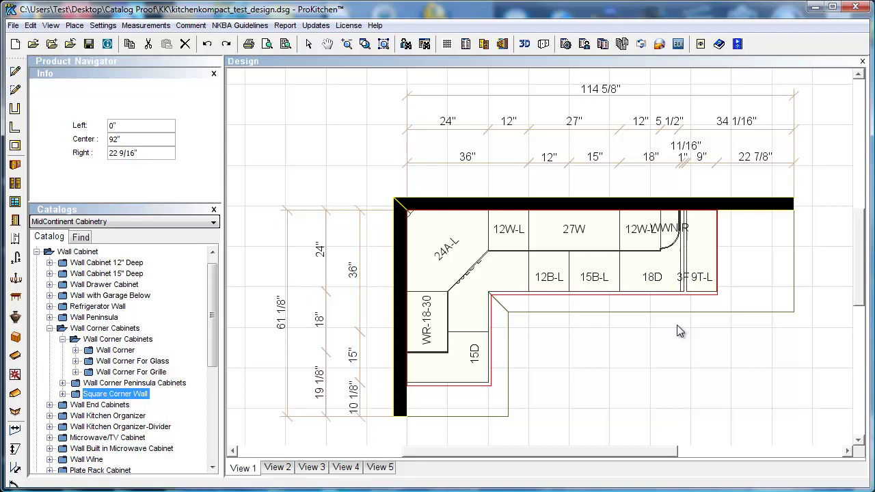
click(568, 366)
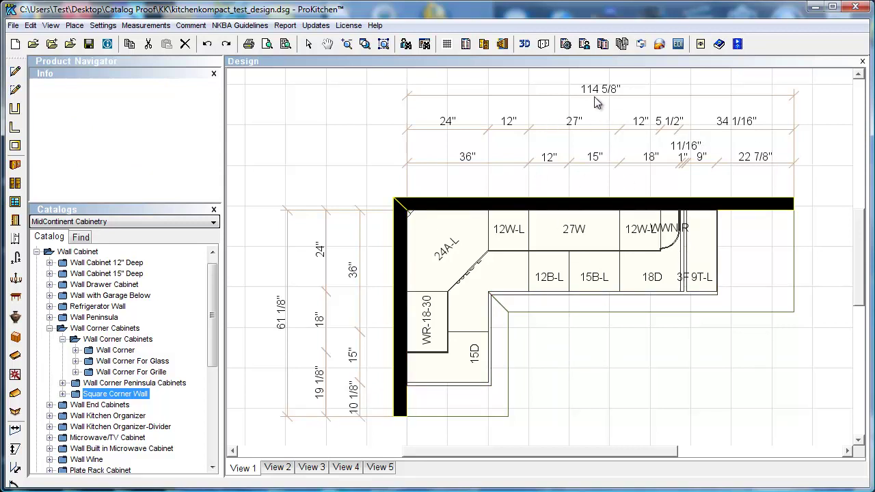
Rotate the labels of the wall cabinet dimension line above the long wall 45° clockwise.
right_click(584, 135)
mouse_move(620, 156)
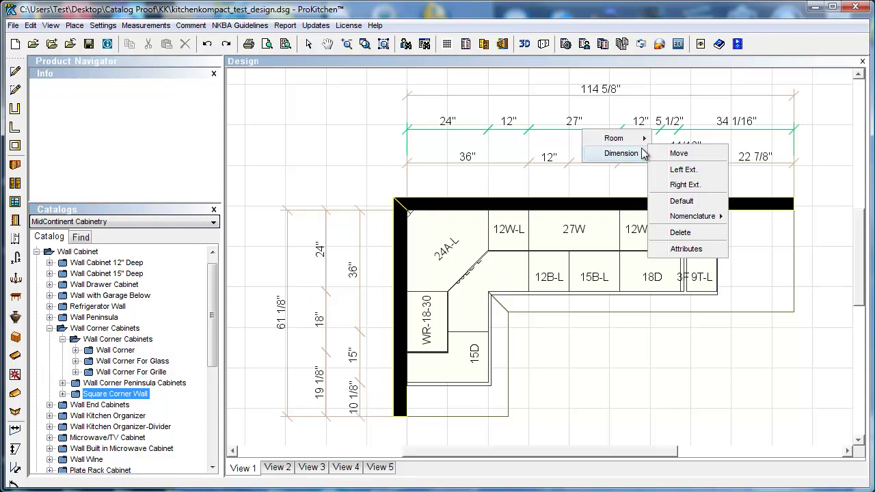
mouse_move(702, 224)
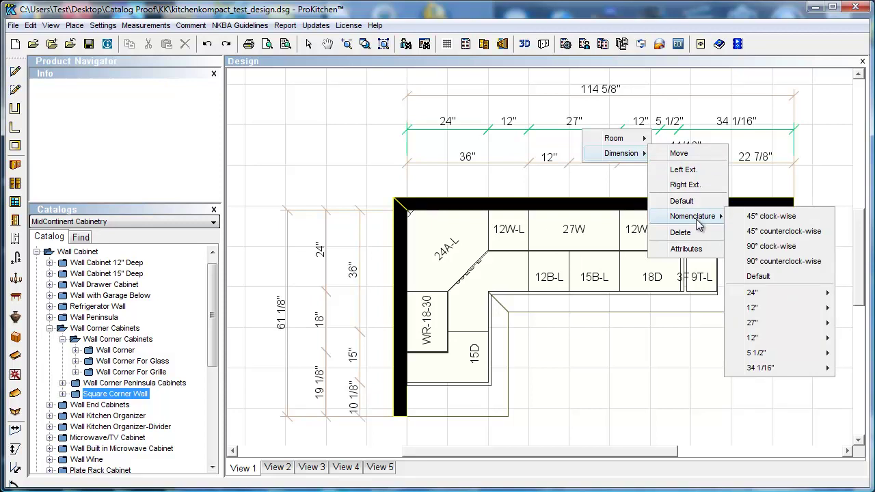
click(771, 218)
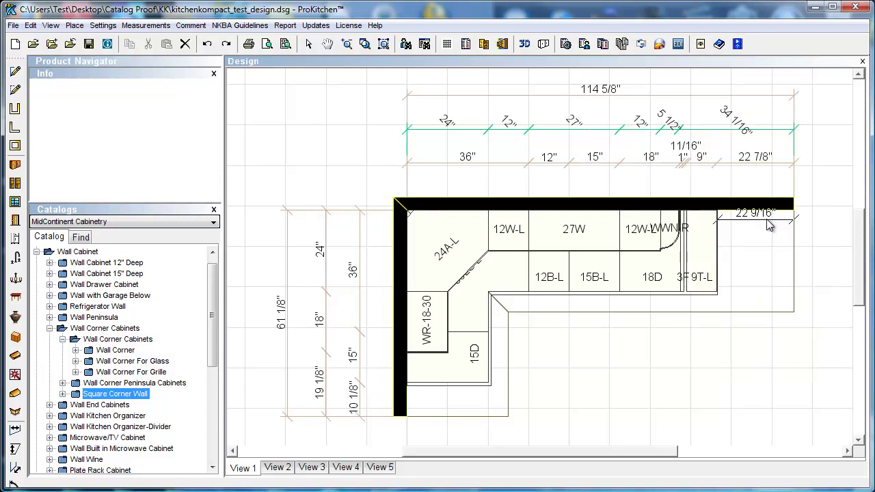
Rotate the labels of the wall cabinet dimension line above the long wall 45° counterclockwise.
right_click(613, 130)
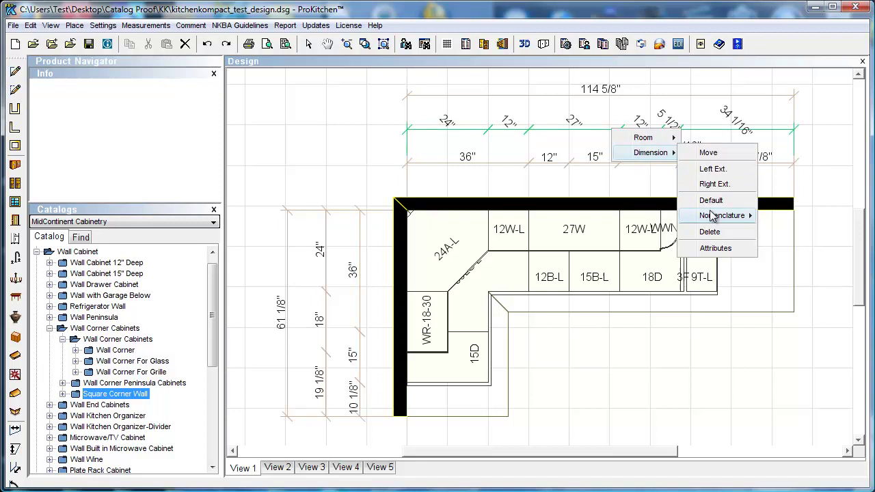
mouse_move(725, 215)
click(790, 232)
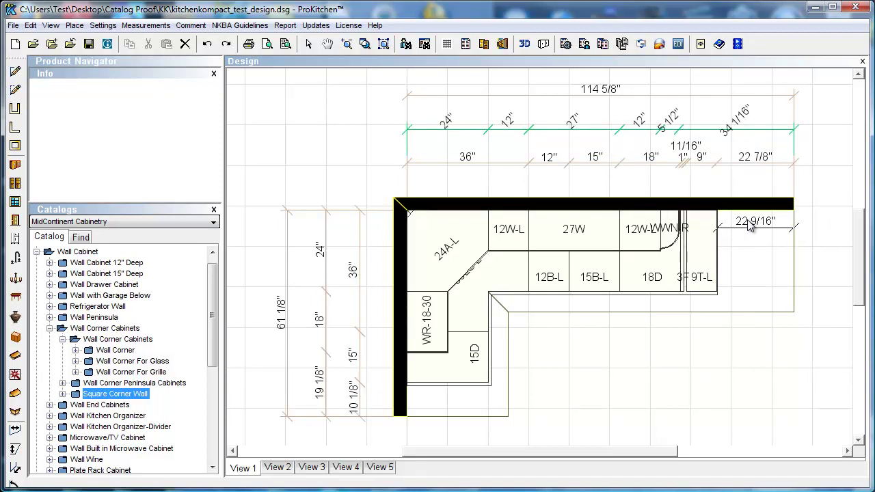
Rotate all labels of the wall cabinet dimension line above the long wall 90° clockwise.
right_click(600, 131)
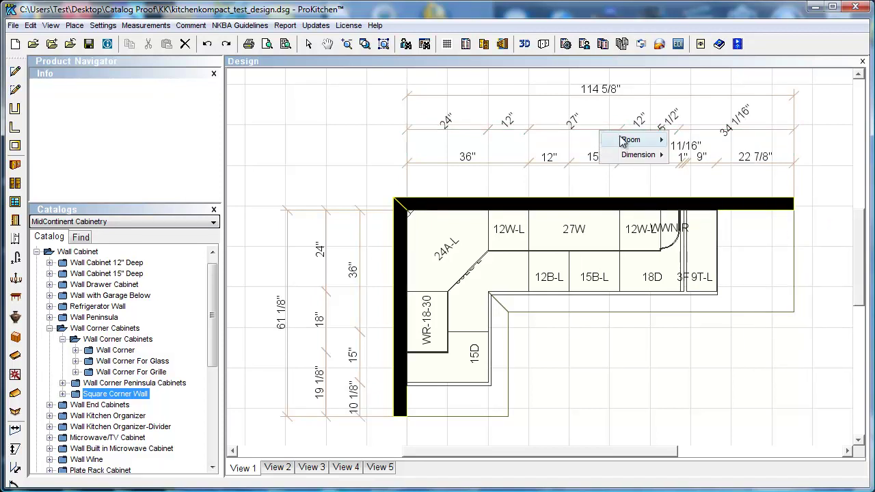
mouse_move(630, 154)
mouse_move(722, 216)
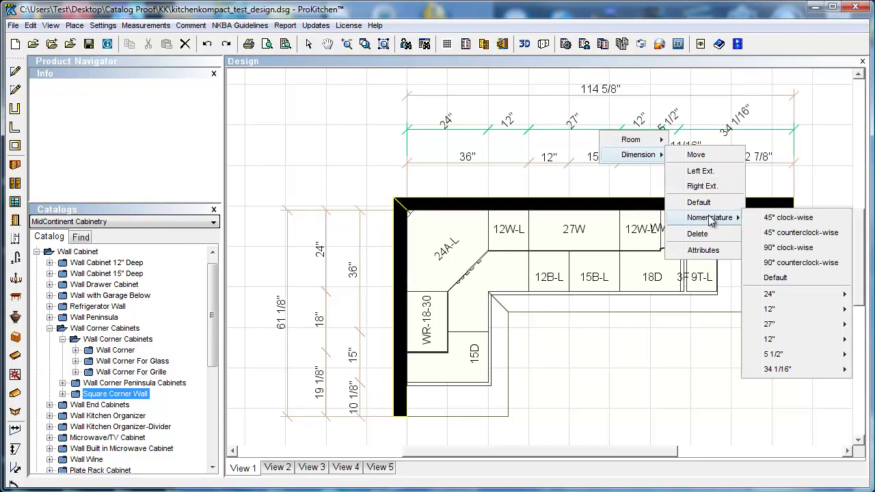
click(786, 248)
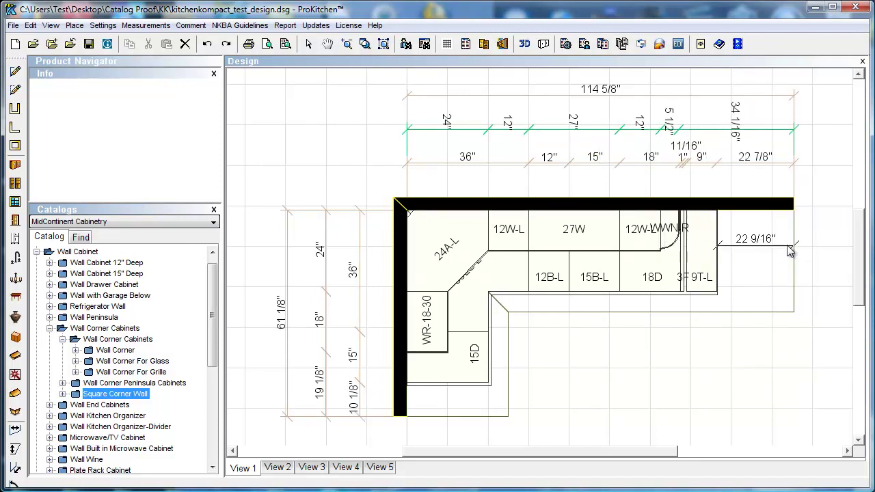
Turn the wall cabinet dimension line's labels above the long wall 90° counterclockwise.
right_click(605, 134)
mouse_move(642, 156)
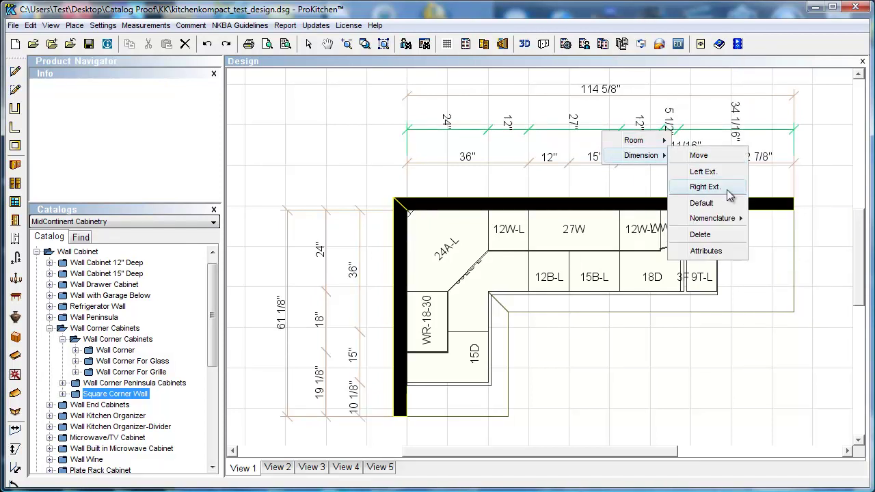
mouse_move(726, 218)
click(798, 264)
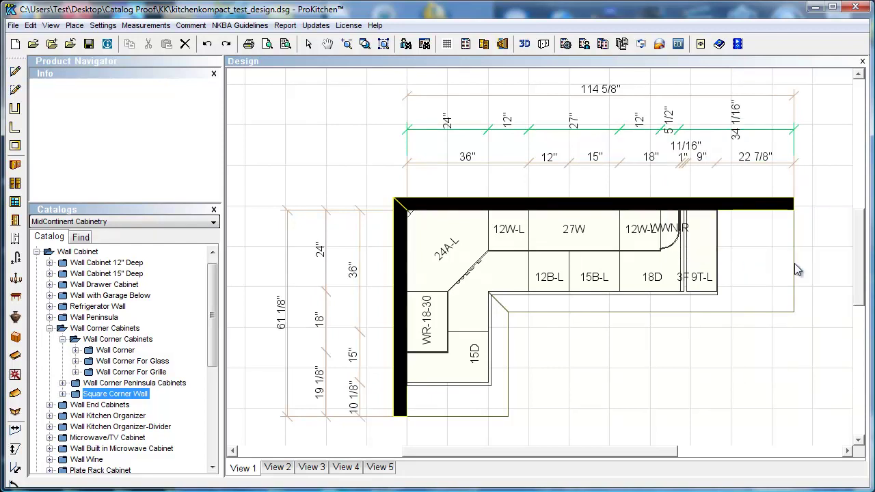
Reset the labels of the wall cabinet dimension line above the long wall to their default orientation.
right_click(605, 132)
mouse_move(644, 154)
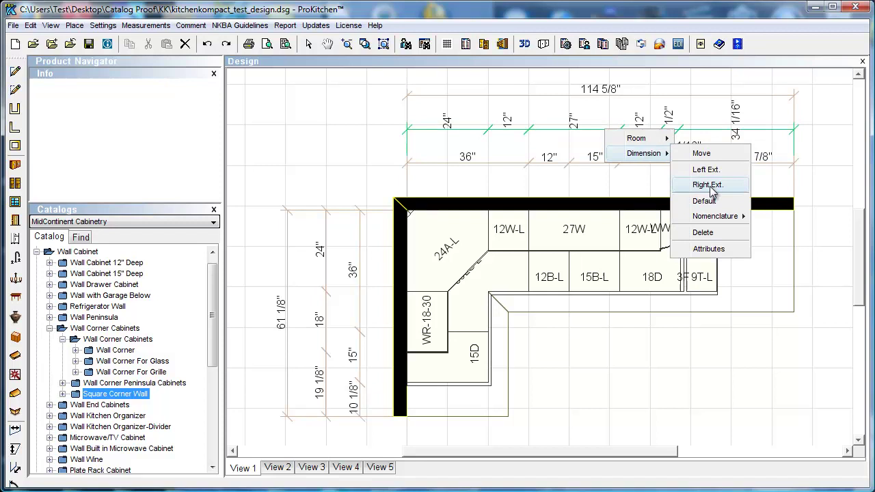
mouse_move(715, 216)
click(795, 276)
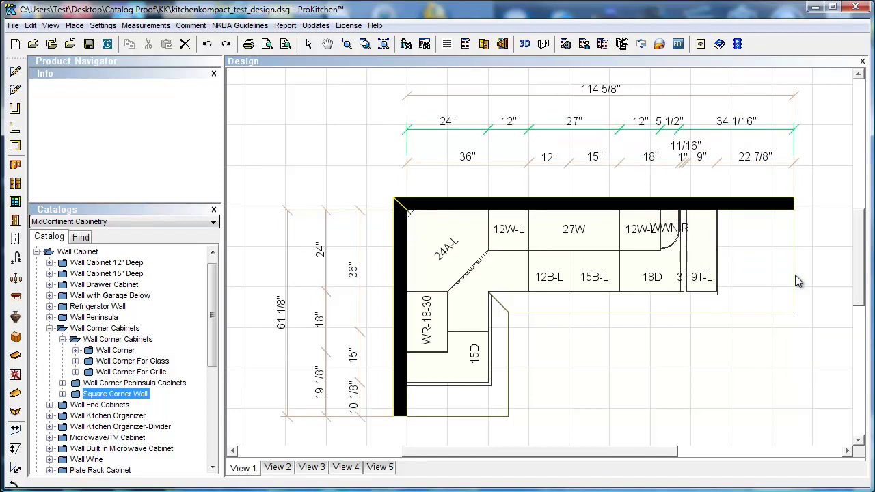
Reposition only the 24" label of the wall cabinet dimension line, placing it slightly higher above the line.
right_click(728, 130)
mouse_move(752, 151)
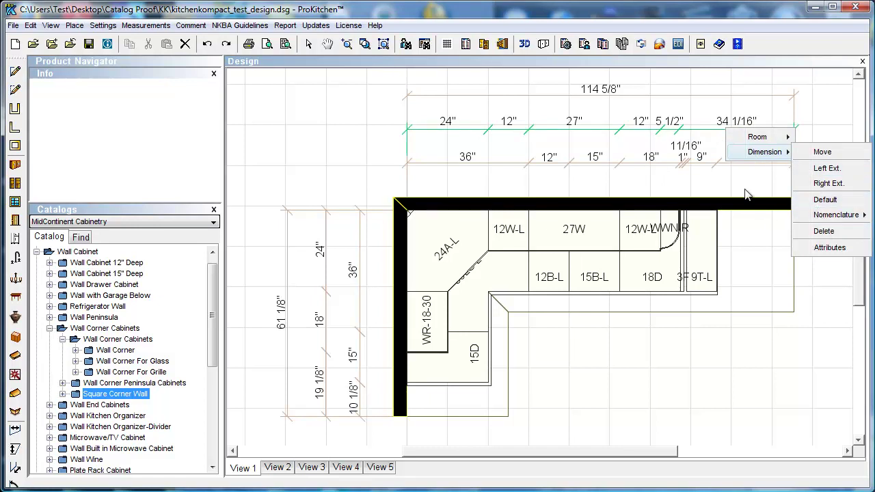
click(522, 151)
right_click(508, 128)
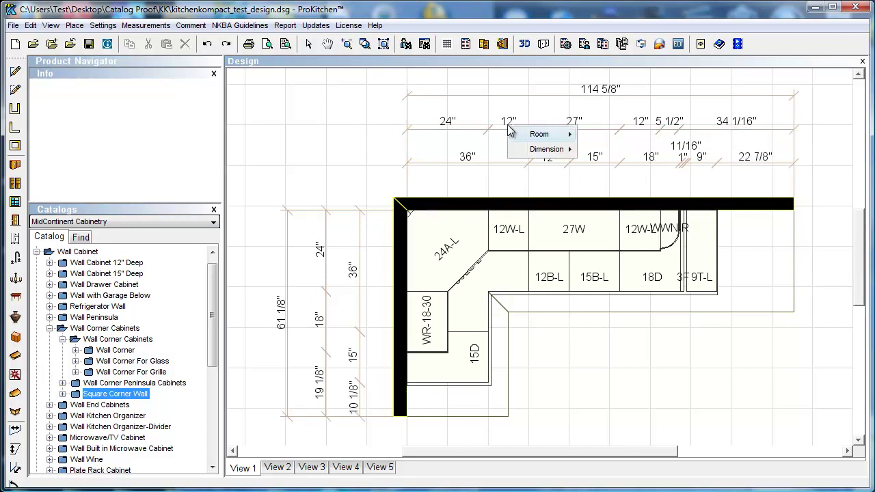
mouse_move(637, 213)
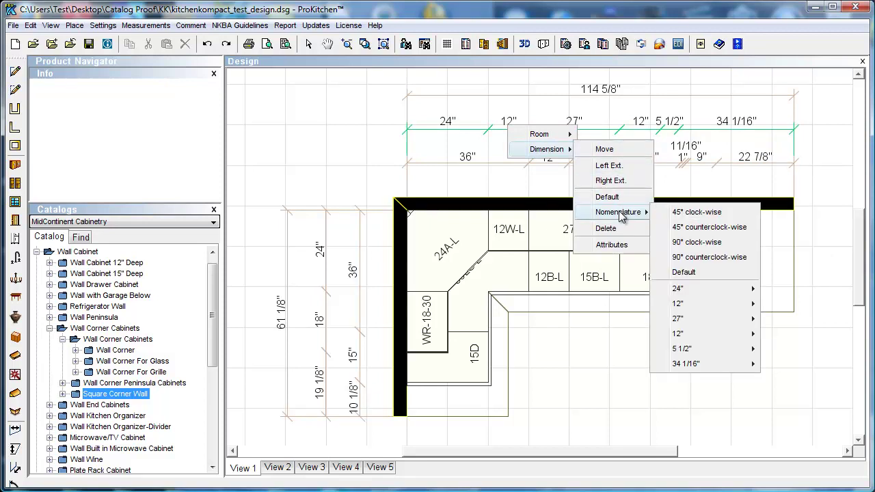
mouse_move(726, 290)
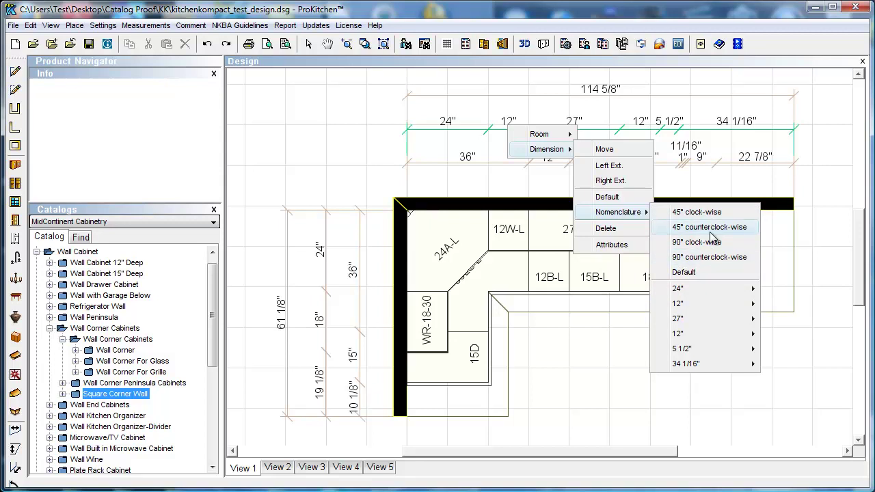
mouse_move(679, 290)
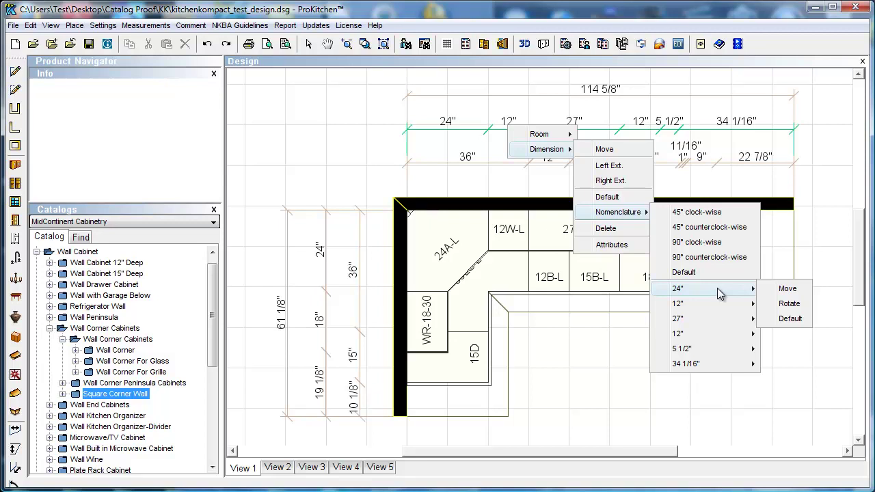
click(788, 304)
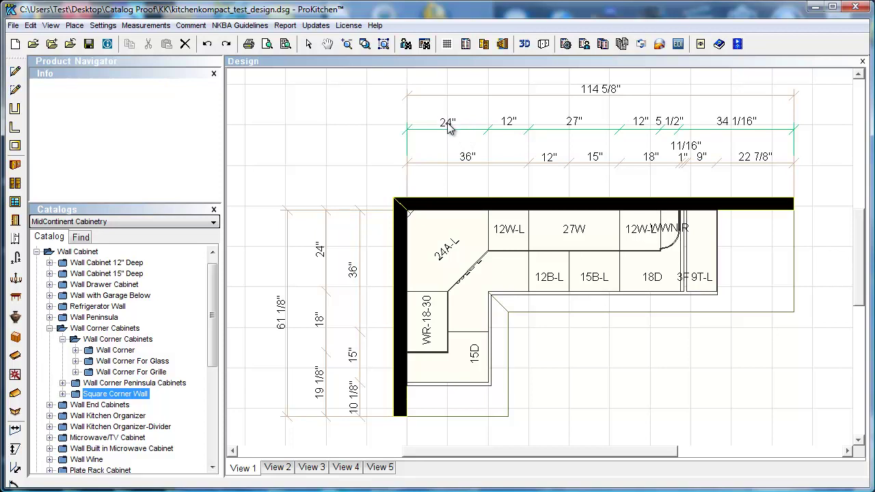
click(452, 132)
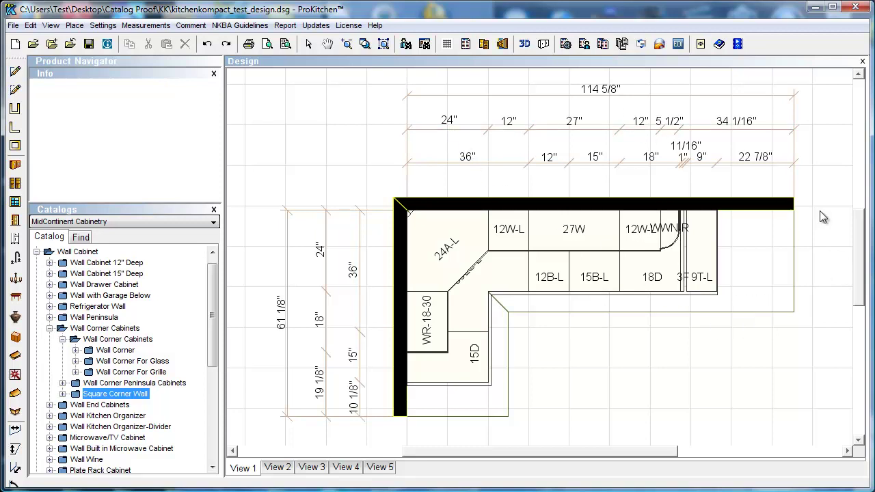
Move the label of the overall 114 5/8" dimension slightly to the left and farther above its line.
drag(860, 244, 864, 223)
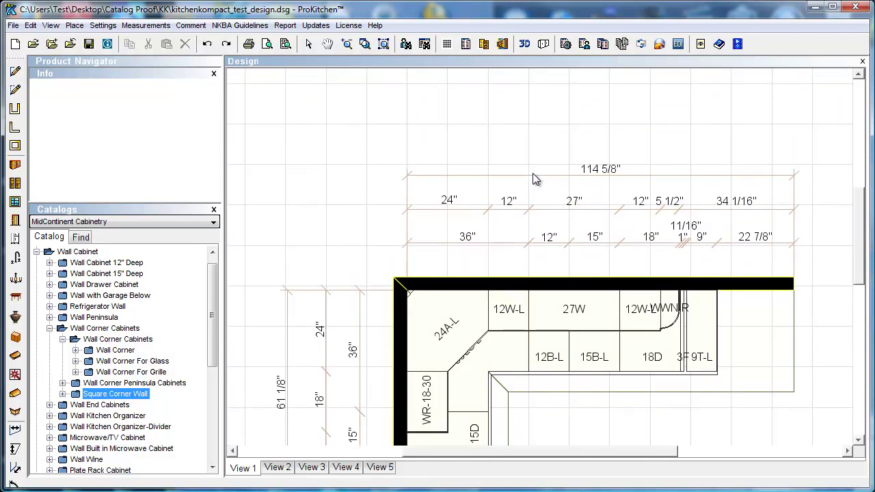
right_click(576, 174)
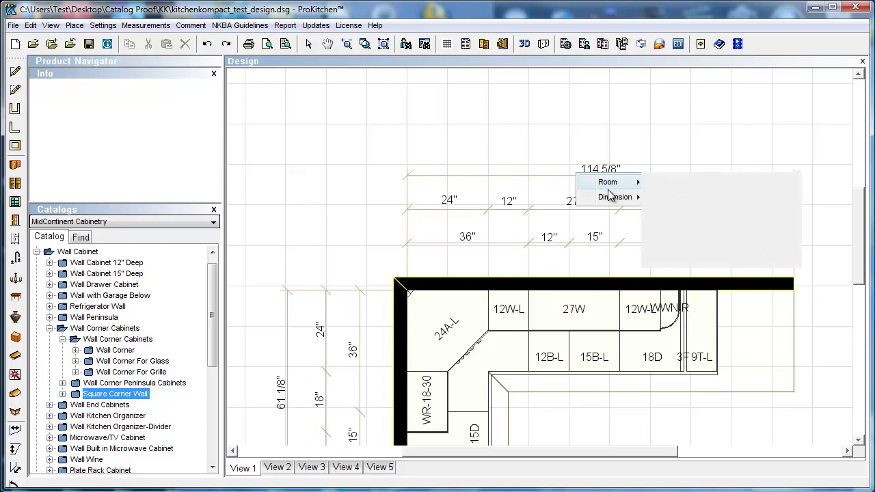
mouse_move(612, 196)
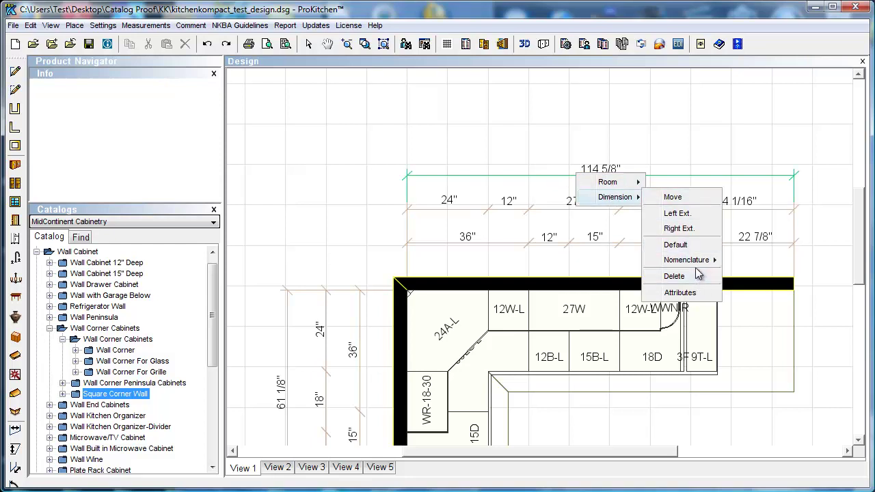
mouse_move(695, 261)
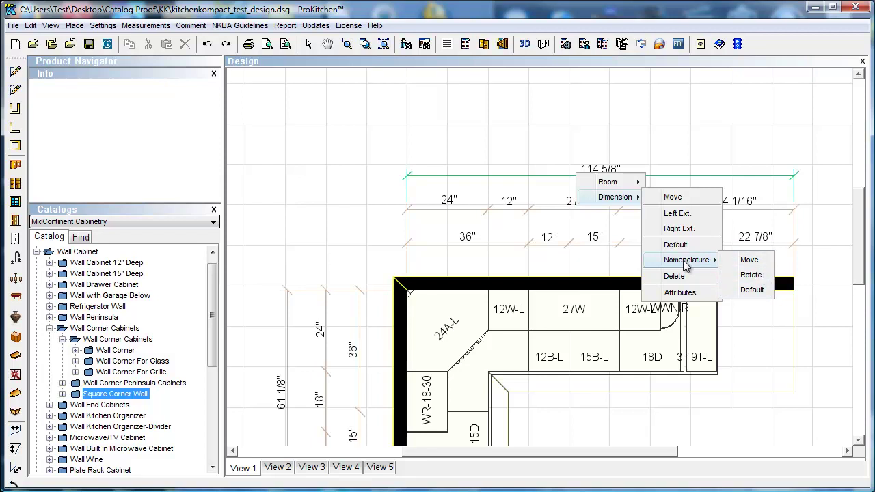
click(749, 260)
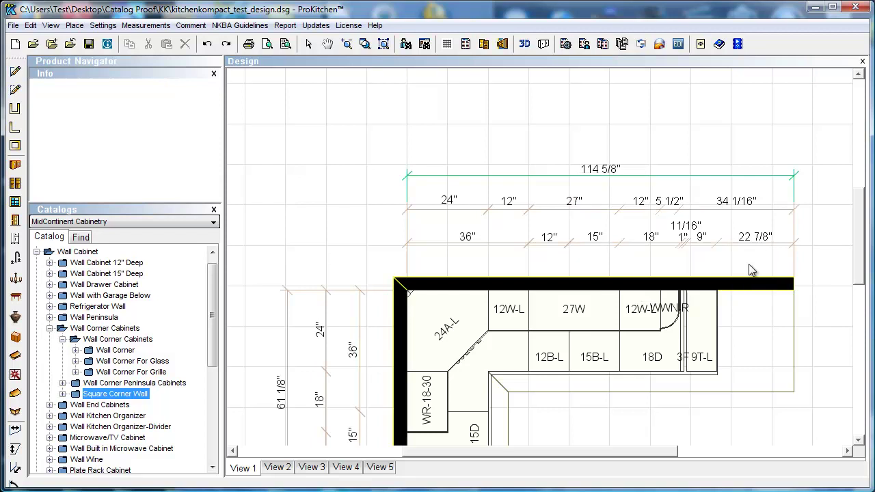
click(600, 169)
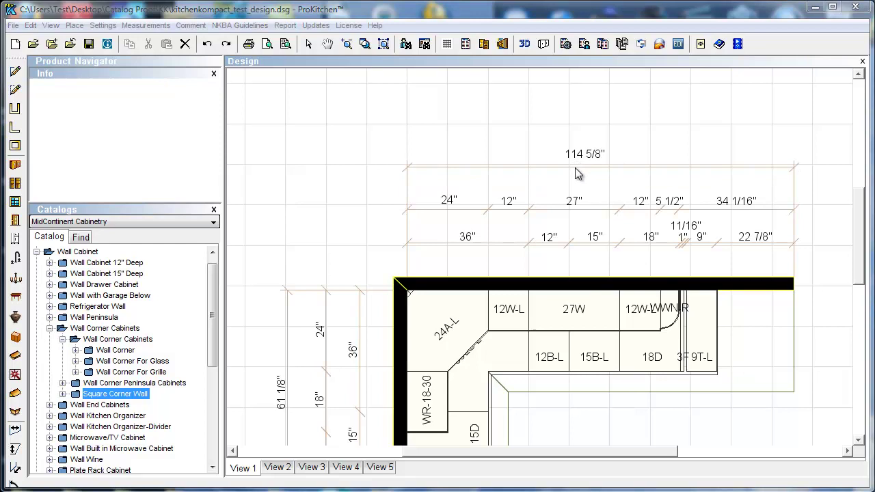
Move the overall 114 5/8" dimension line slightly farther away from the long wall.
right_click(576, 173)
mouse_move(615, 192)
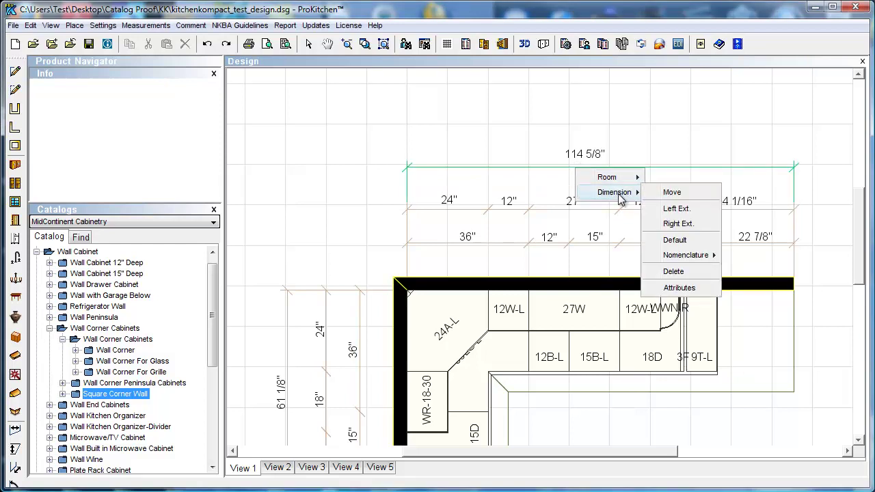
click(677, 195)
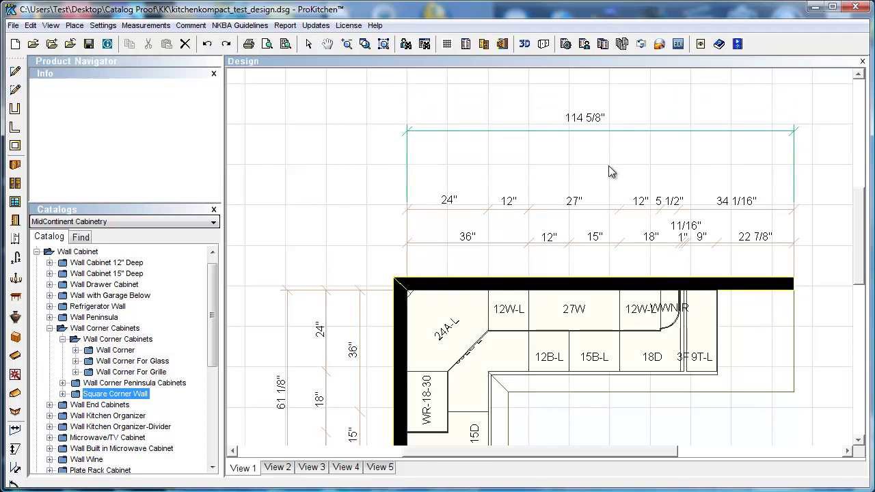
click(614, 190)
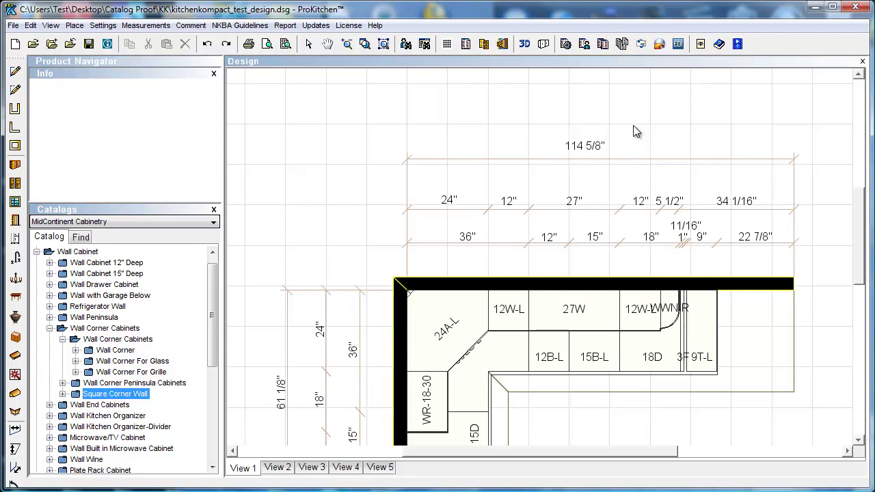
Set the dimension nomenclature orientation for the whole view to 45° clock-wise in the display settings.
click(384, 44)
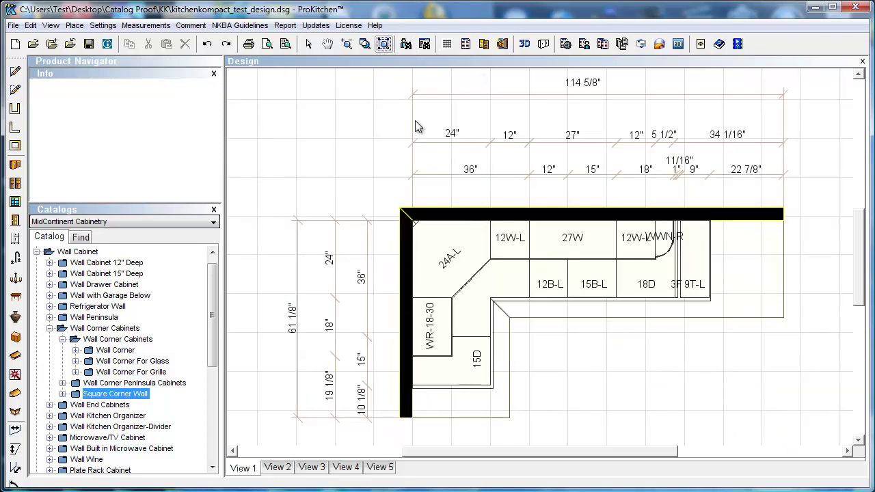
right_click(347, 129)
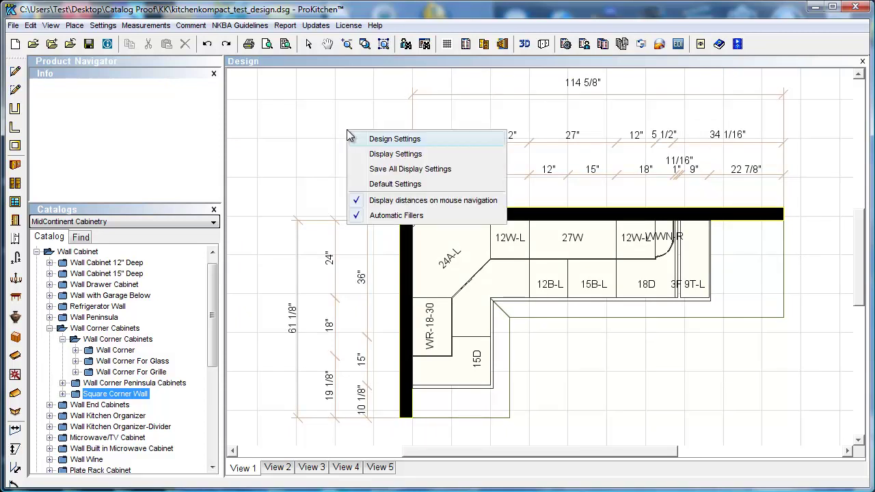
click(385, 156)
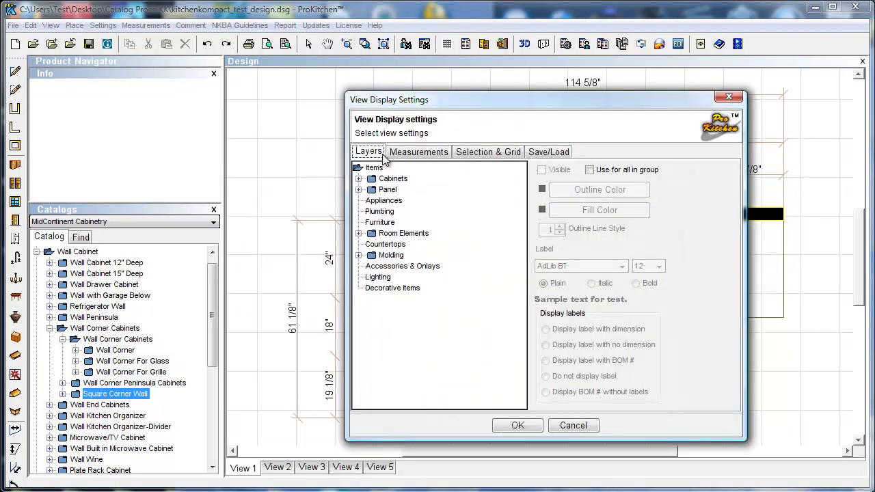
click(438, 152)
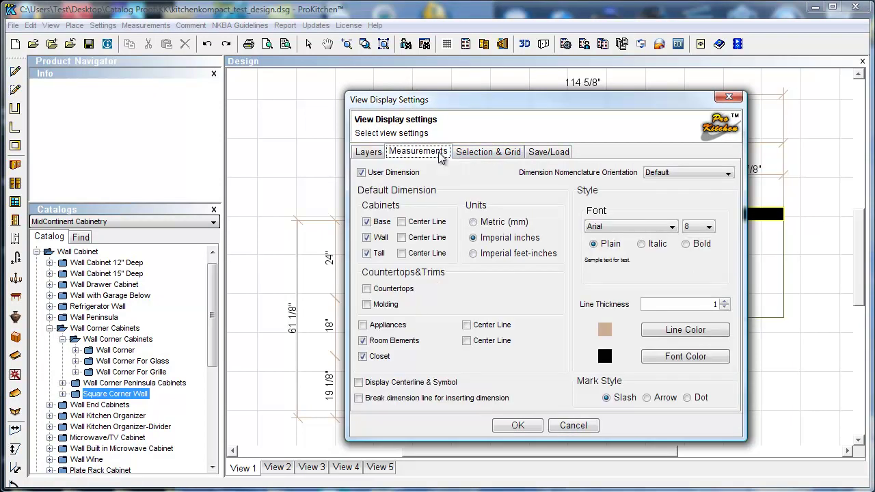
click(662, 174)
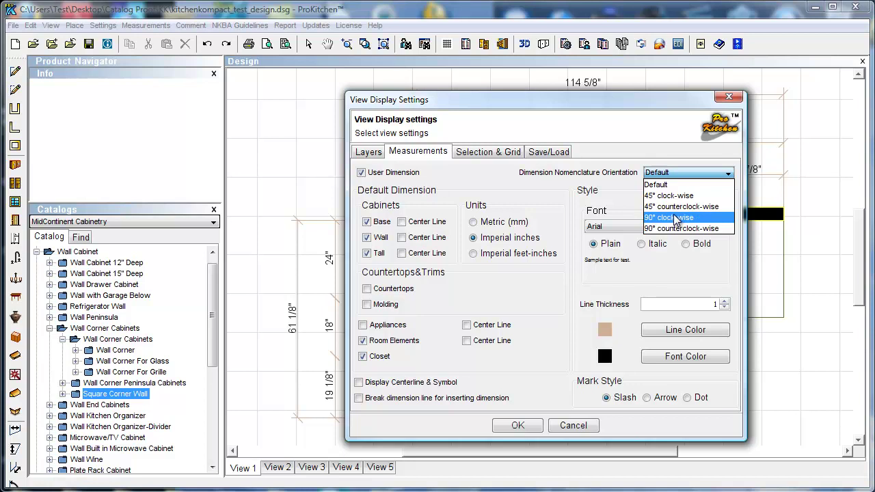
click(671, 196)
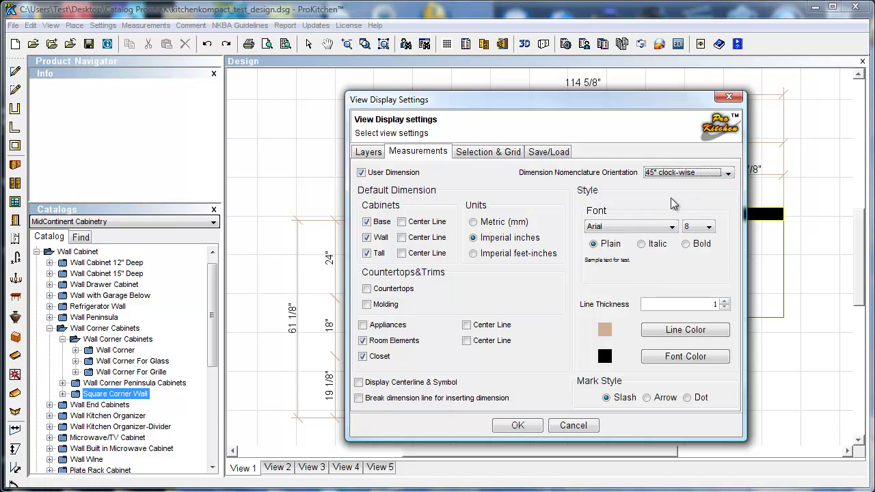
click(517, 425)
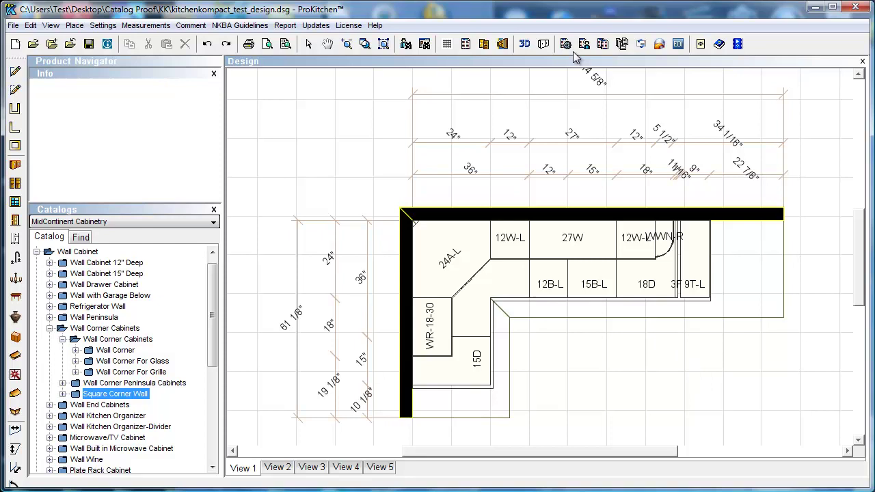
Render the kitchen in 3D and examine the full cabinet run from a slightly raised, angled viewpoint.
click(524, 44)
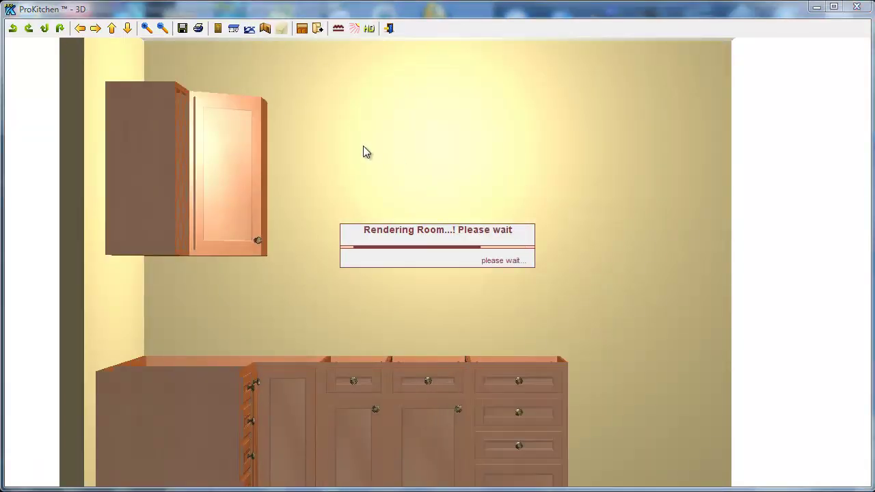
click(162, 28)
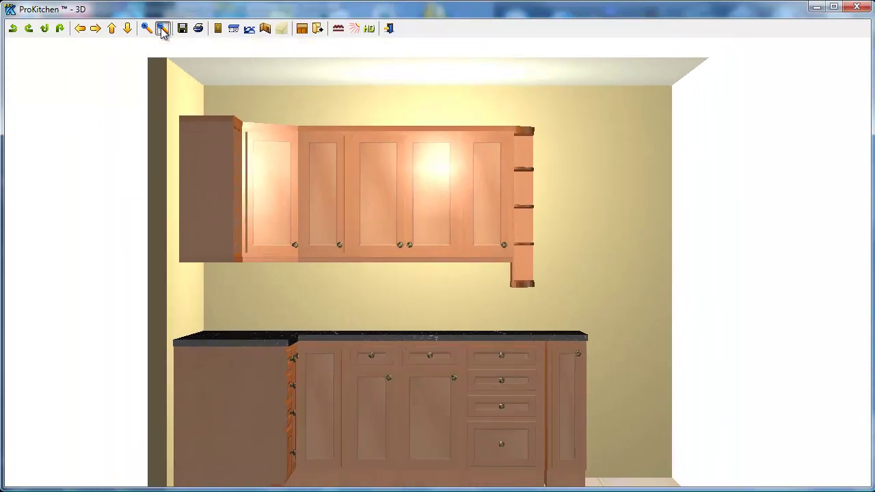
click(162, 29)
mouse_move(393, 310)
mouse_down()
mouse_move(391, 292)
mouse_move(401, 296)
mouse_up()
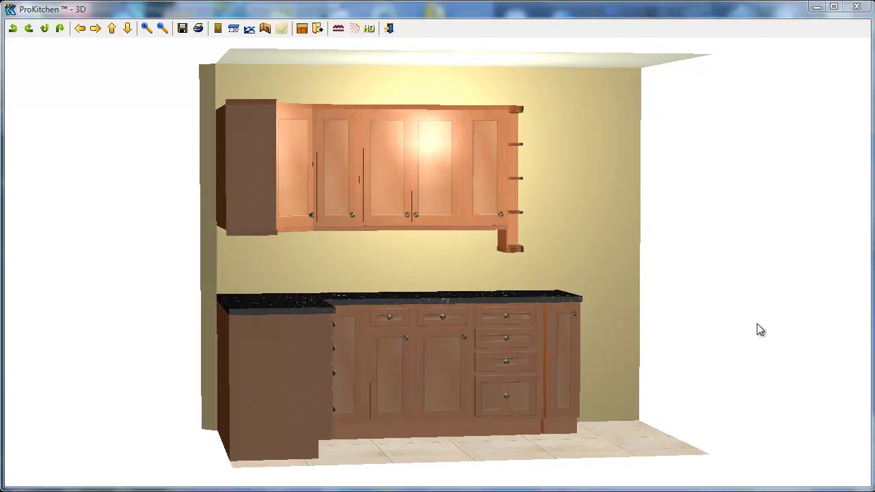
Close the 3D view and return to the floor plan.
click(855, 6)
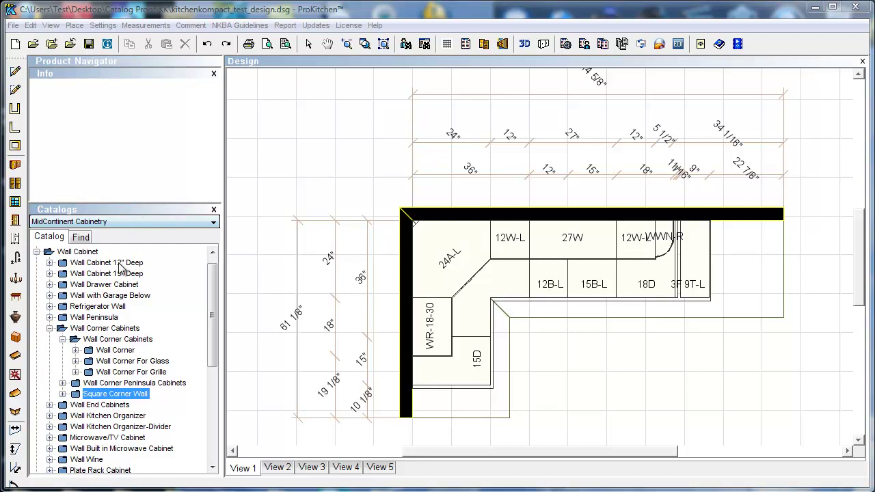
right_click(293, 148)
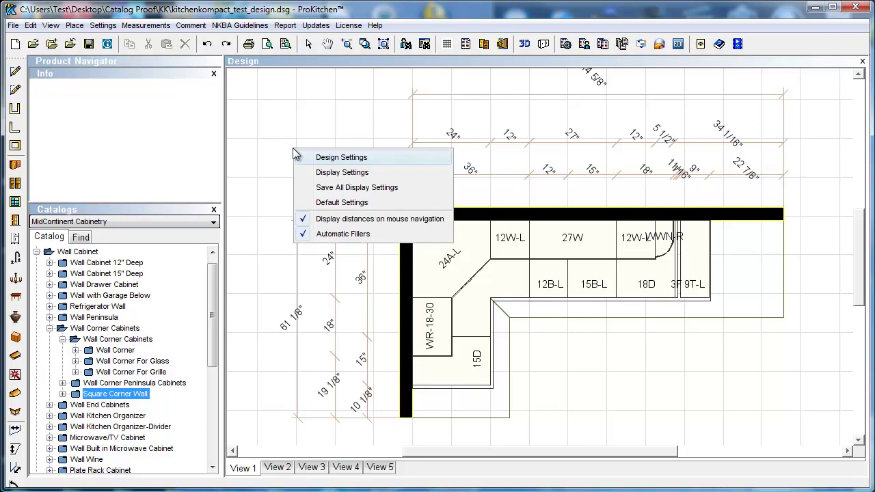
click(334, 175)
click(572, 425)
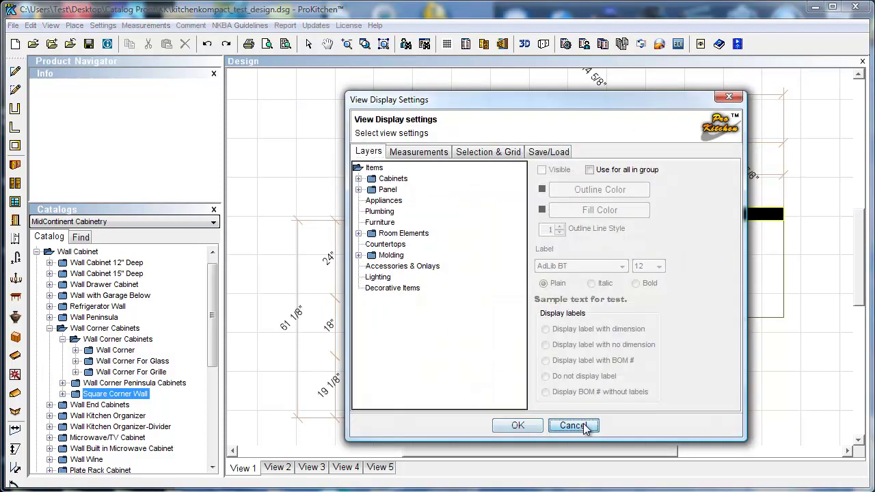
Open the general default settings and select Modern as the appearance.
right_click(319, 176)
click(346, 229)
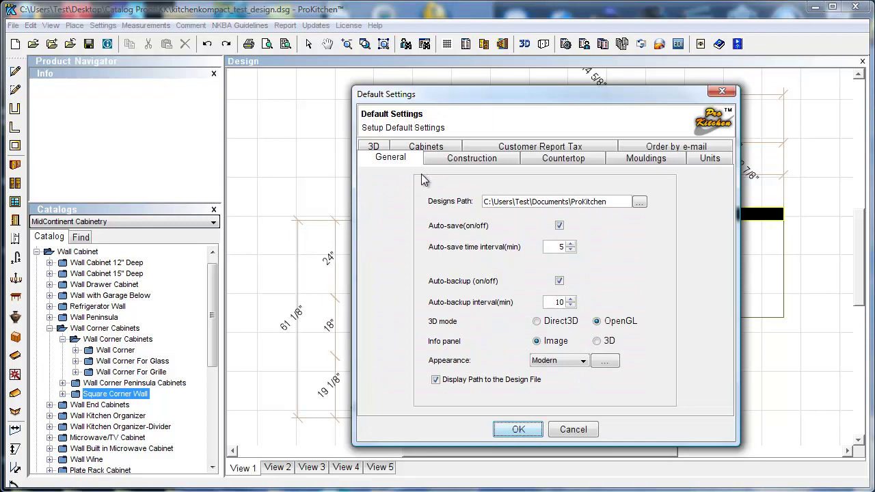
click(584, 361)
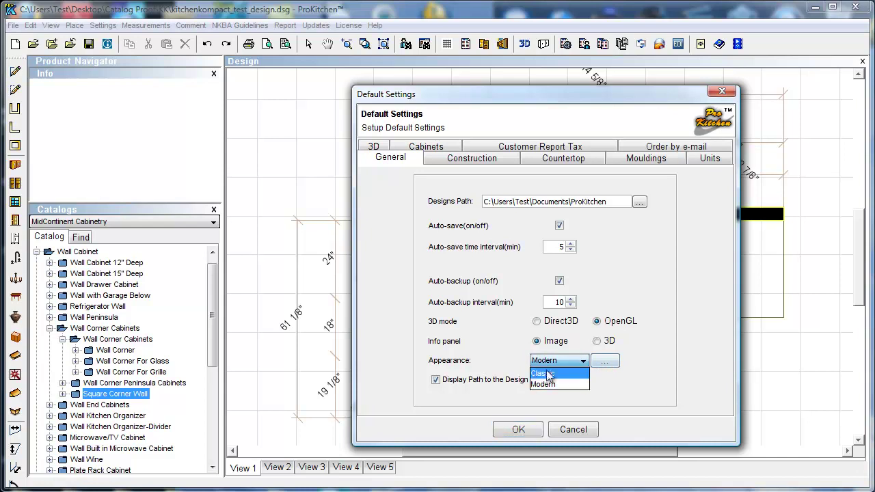
click(553, 383)
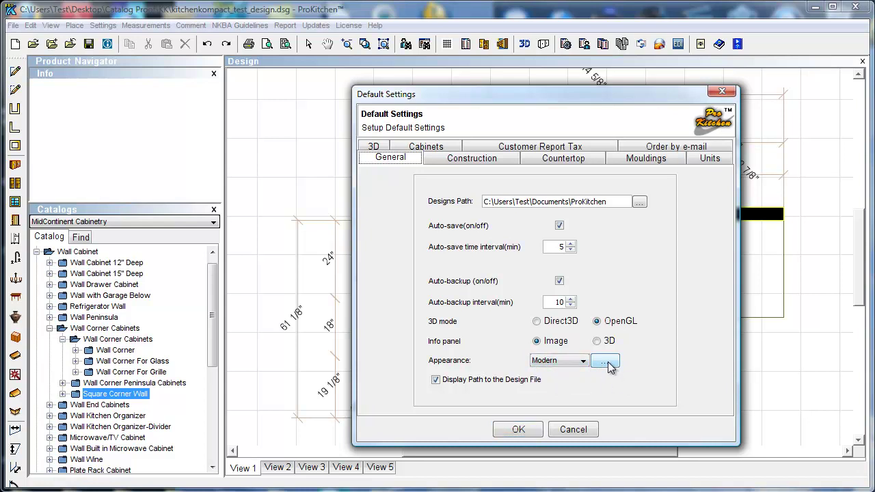
Compare the Classic and Modern left panel appearances, choose Modern and accept the default settings.
click(606, 363)
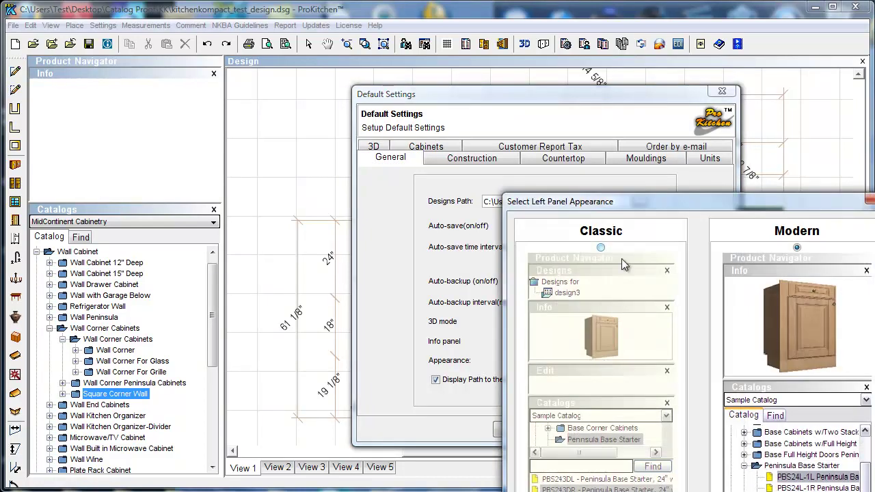
drag(640, 209, 460, 75)
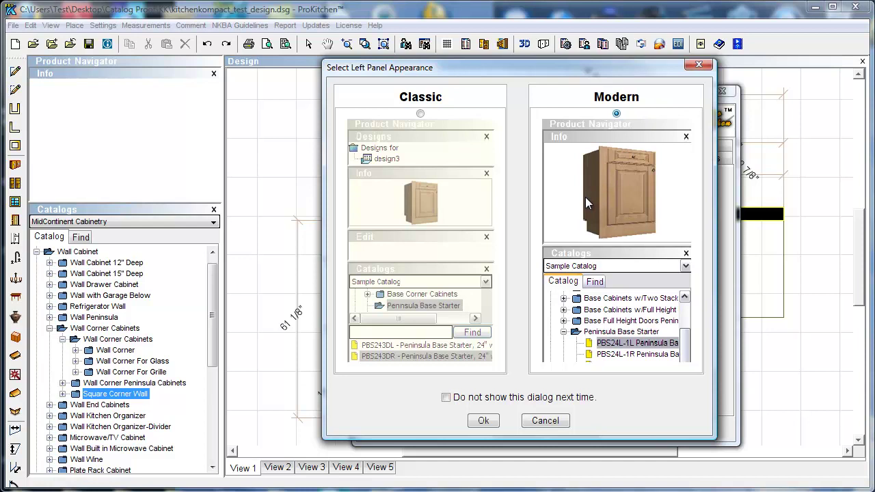
click(420, 114)
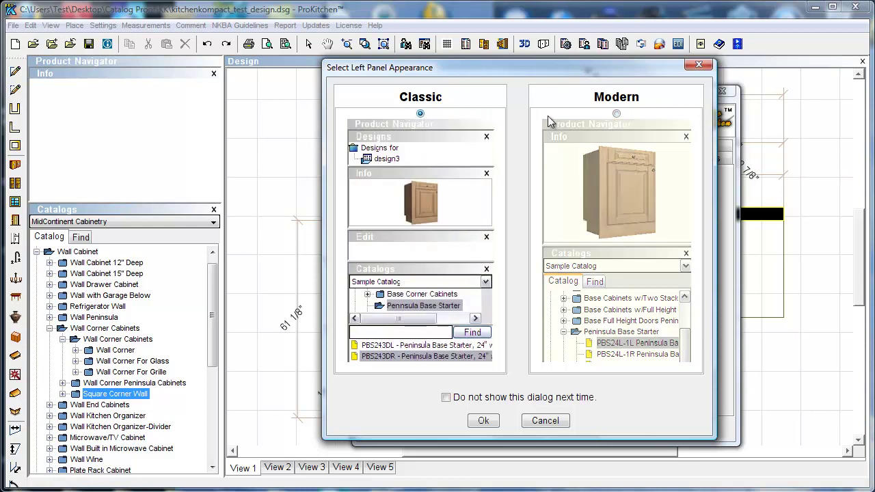
click(628, 115)
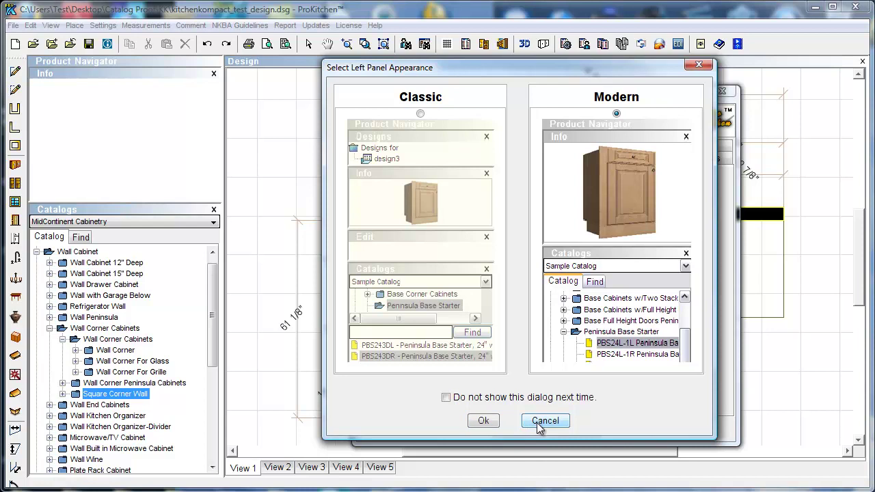
click(486, 423)
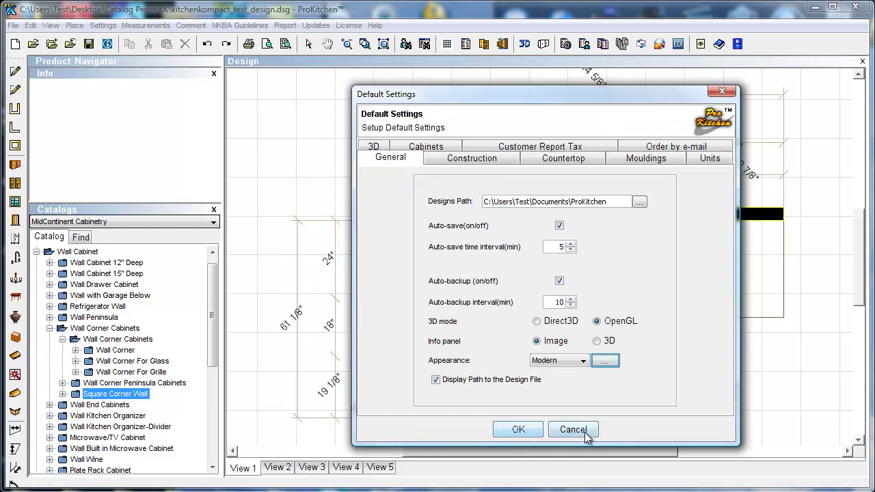
click(520, 431)
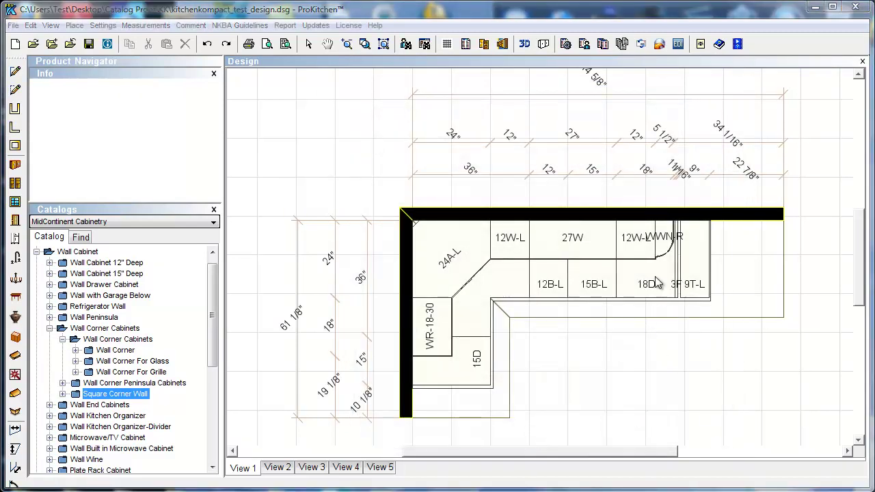
Look through the modifications available for the 18D drawer cabinet and leave its attributes without changes.
right_click(631, 290)
mouse_move(674, 314)
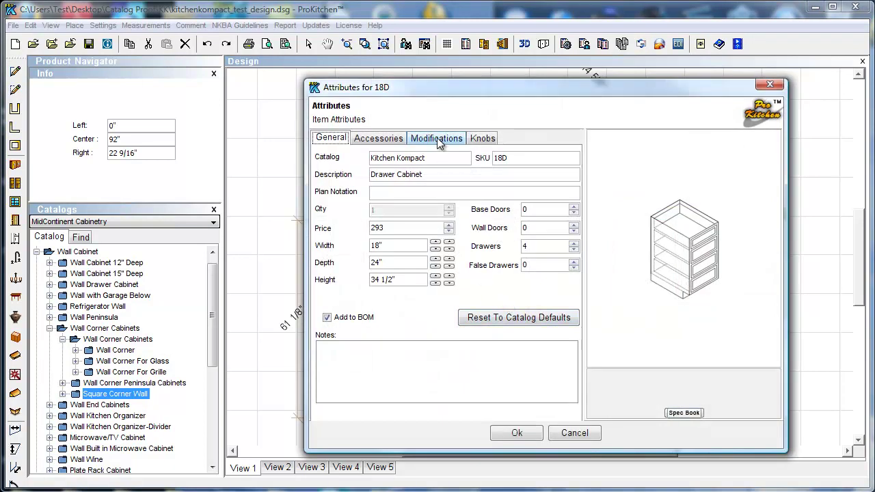
click(434, 139)
click(322, 261)
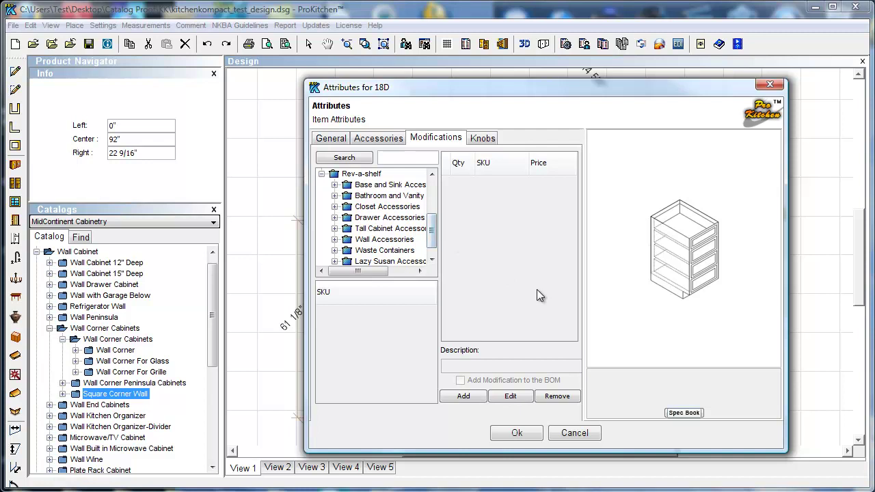
click(579, 434)
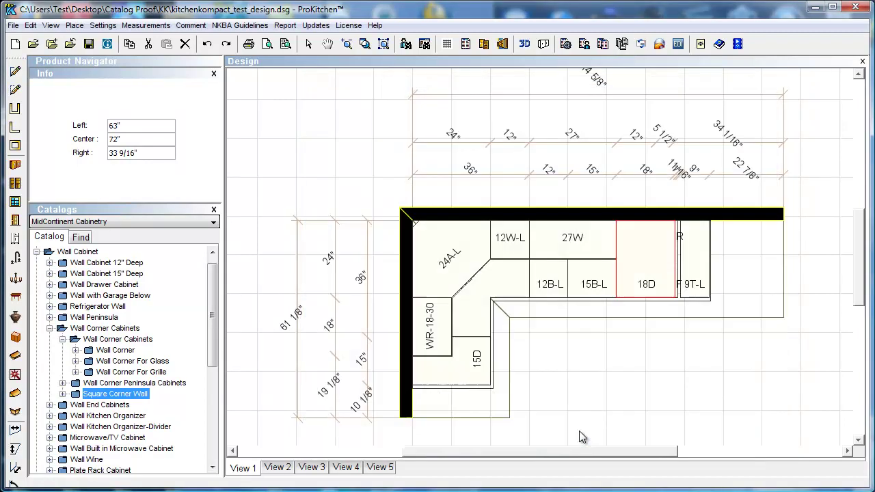
click(597, 385)
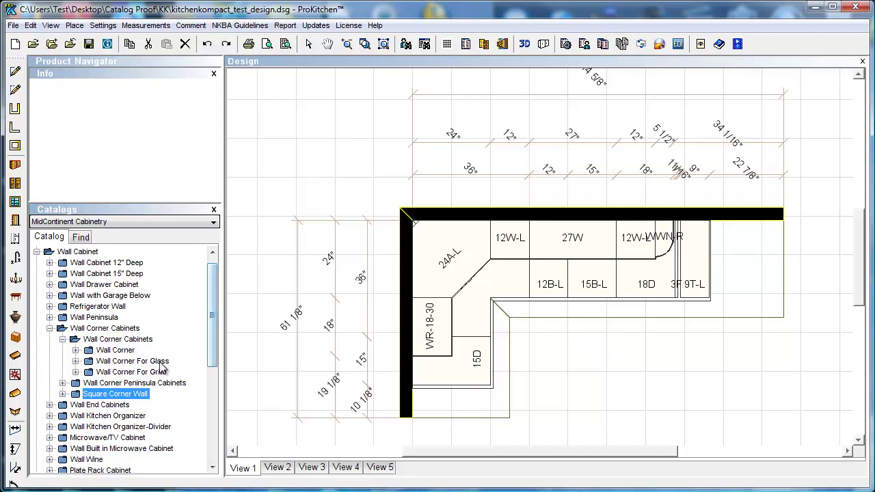
Place an SCW2430L Square Corner Wall cabinet from the MidContinent catalog in the open floor area below the long cabinet run.
click(62, 394)
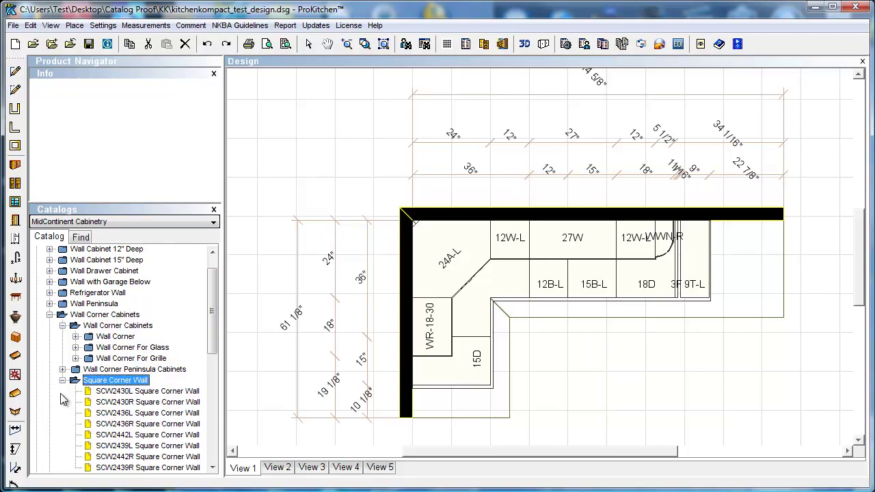
click(111, 392)
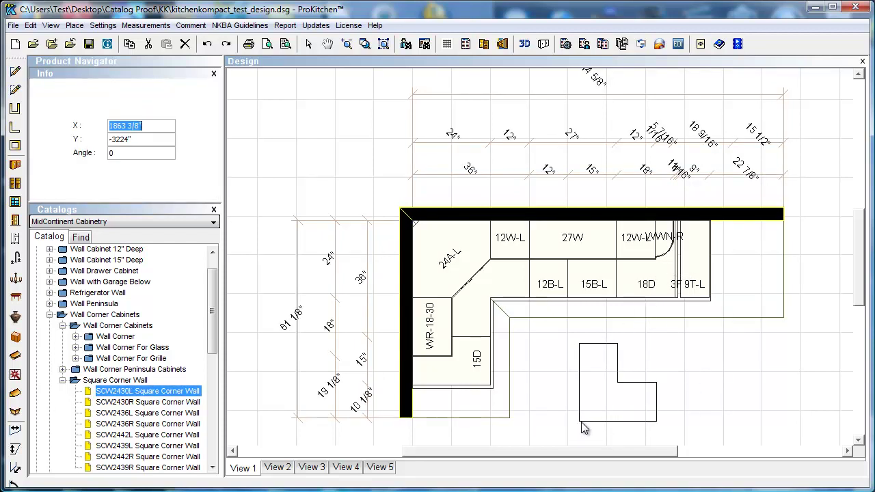
click(568, 409)
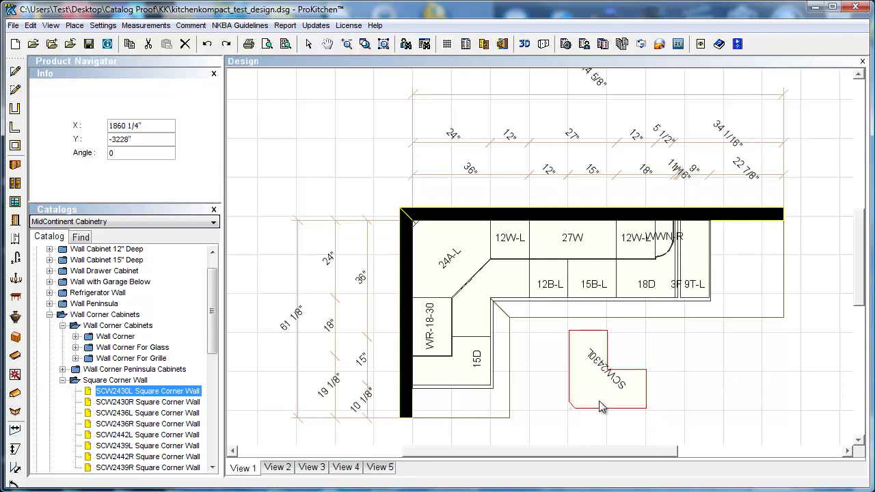
Add the CCSL Corner Cabinet Sides Length special modification to the SCW2430L corner cabinet.
right_click(601, 406)
mouse_move(630, 424)
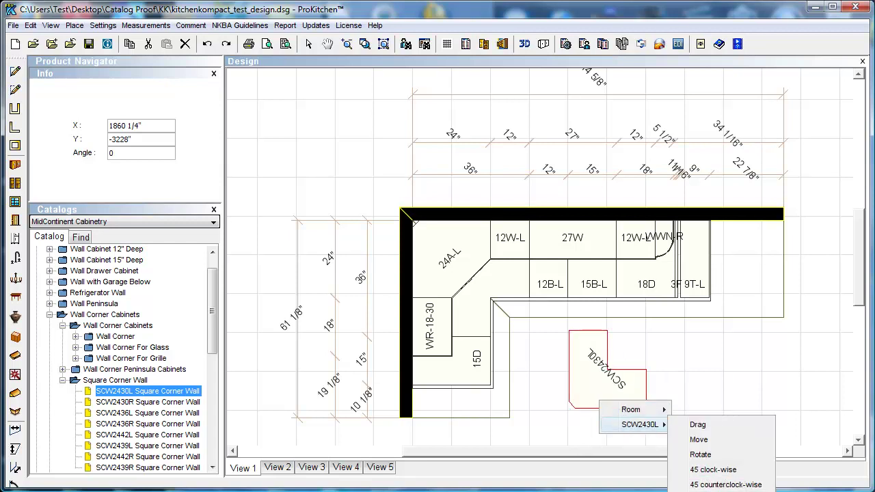
click(718, 489)
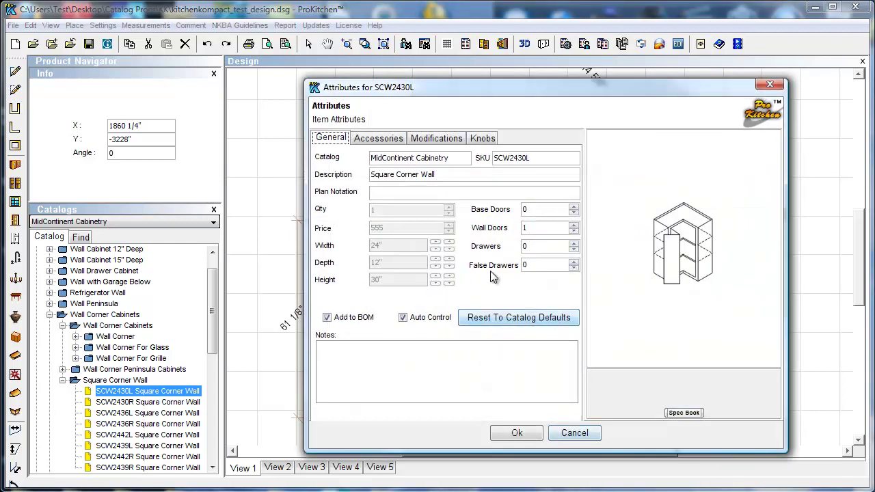
click(436, 138)
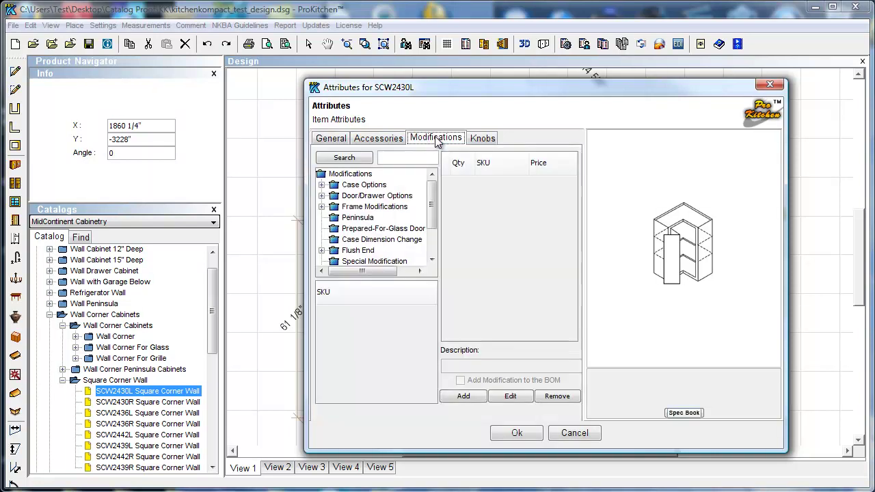
drag(430, 195, 428, 233)
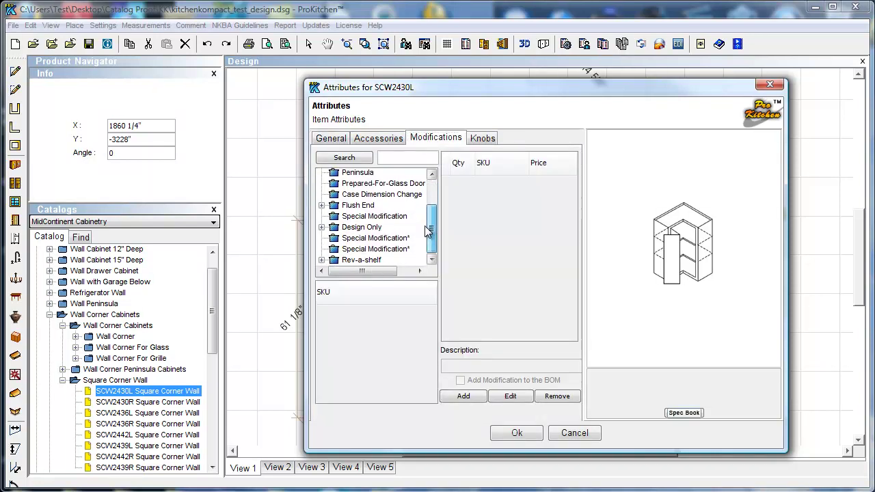
click(362, 239)
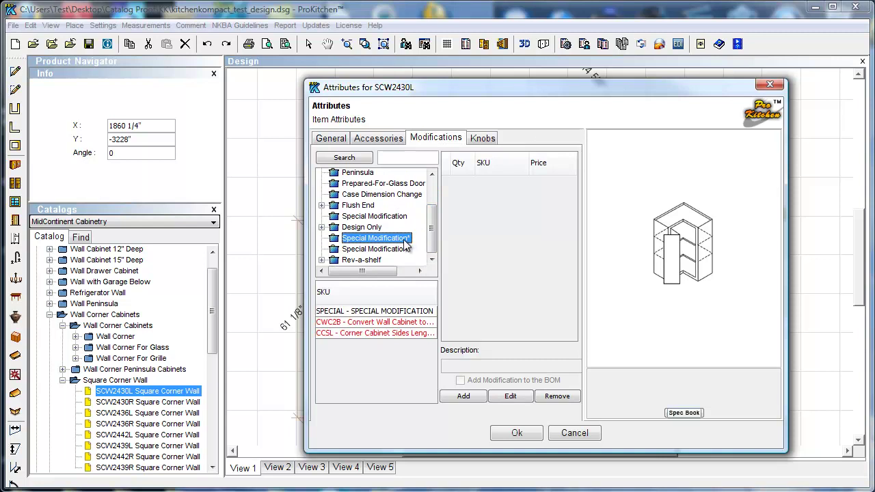
click(392, 249)
click(387, 240)
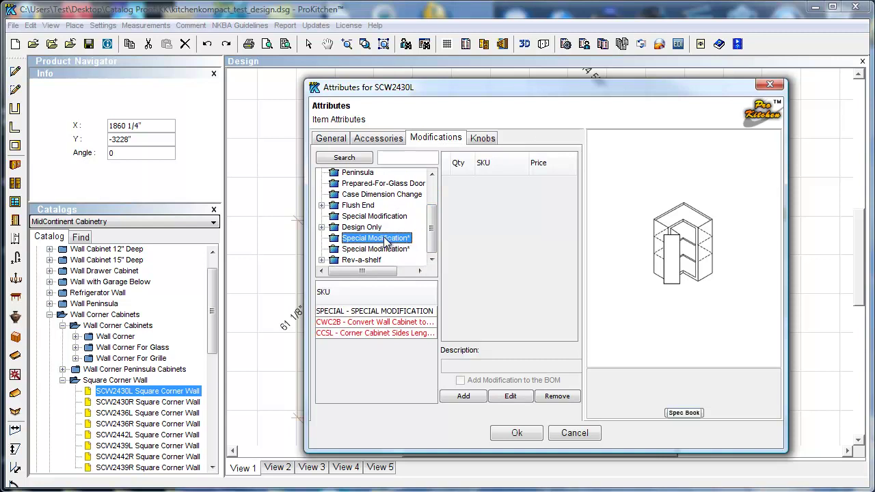
click(363, 334)
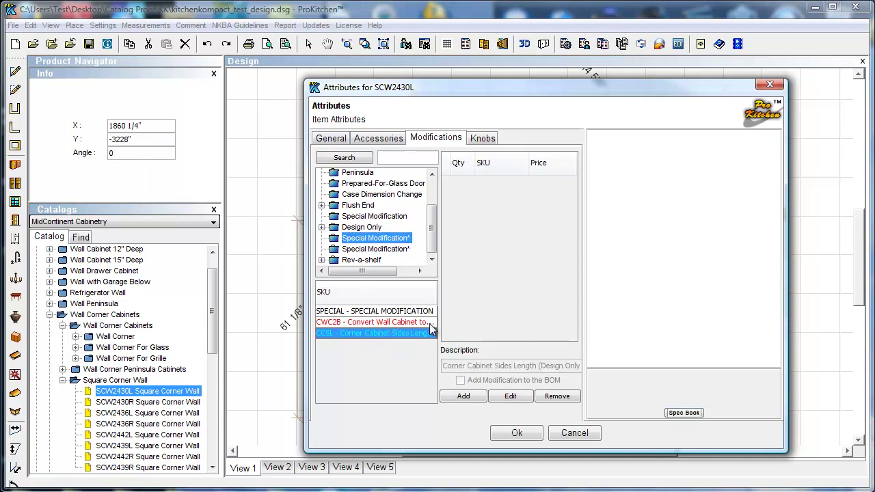
click(455, 394)
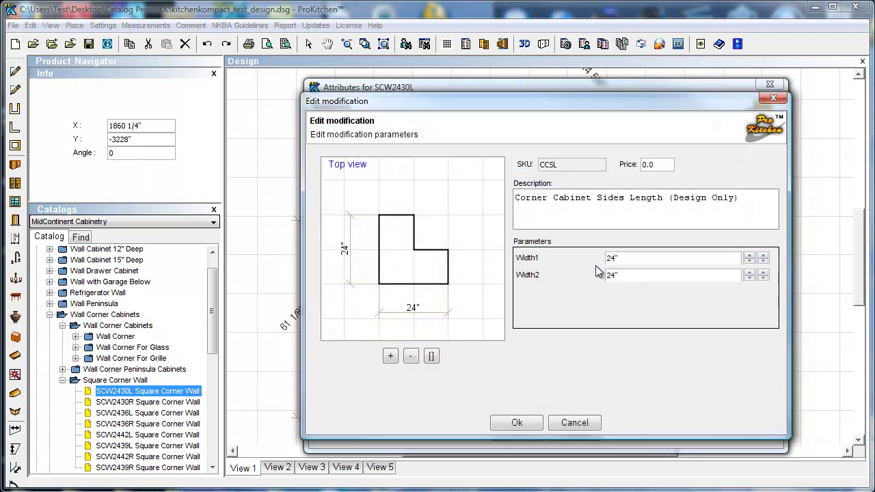
Set Width1 of the corner cabinet's side length modification to 36", apply it and deselect the cabinet.
click(749, 258)
click(749, 258)
click(749, 257)
click(749, 257)
click(749, 257)
click(749, 258)
click(749, 258)
click(749, 257)
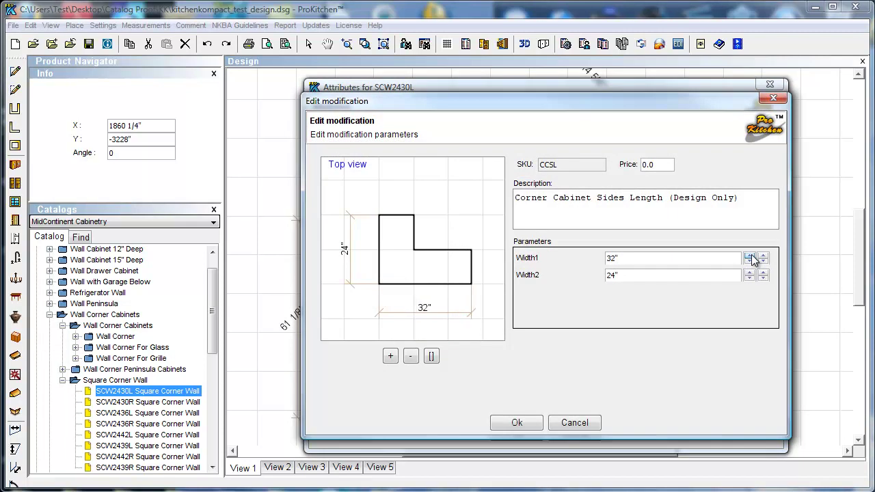
click(749, 257)
click(750, 258)
click(750, 257)
click(750, 258)
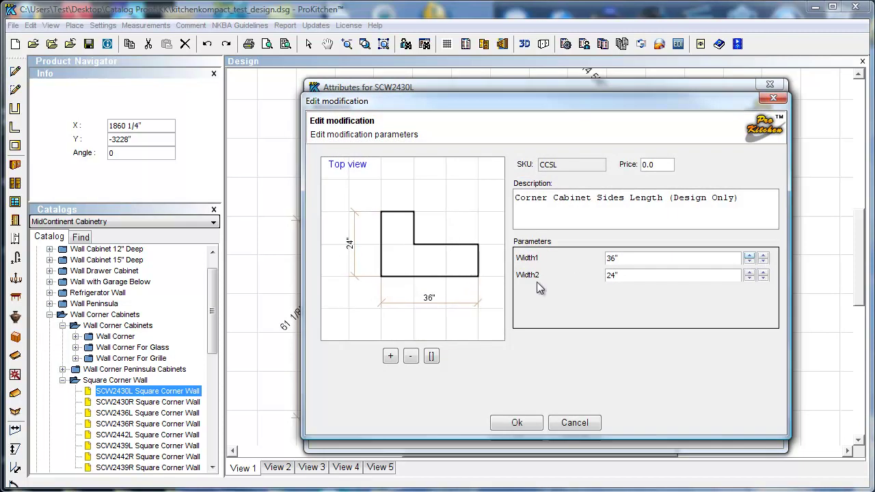
click(507, 425)
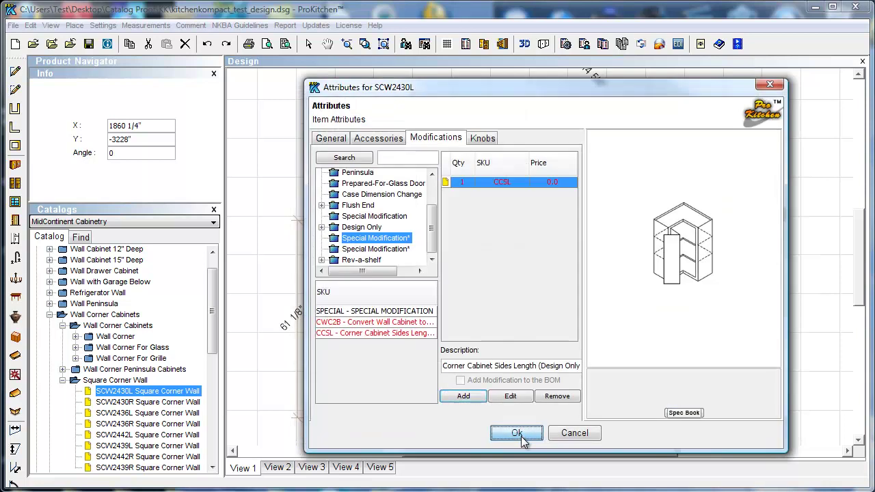
click(518, 435)
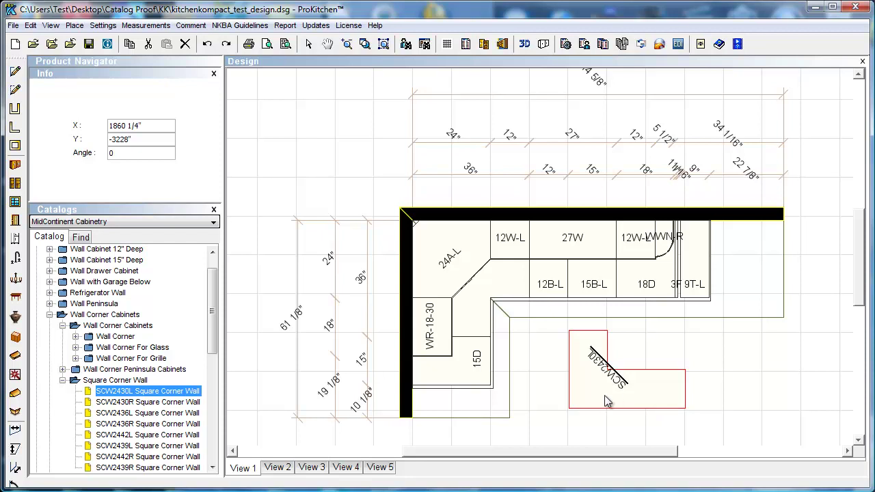
right_click(580, 394)
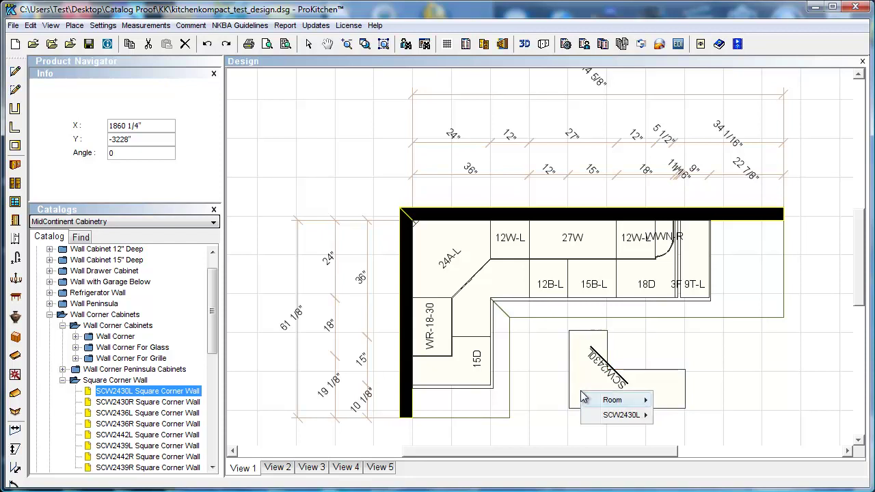
click(541, 409)
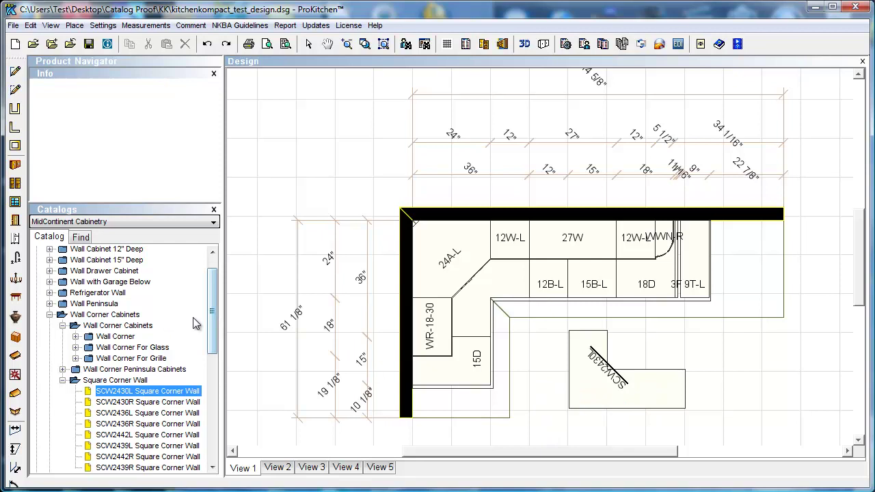
Place a W3330BD wall cabinet from the 30" w/Butt Door group below the long cabinet run, replacing the deleted SCW2430L corner cabinet.
drag(213, 327, 215, 298)
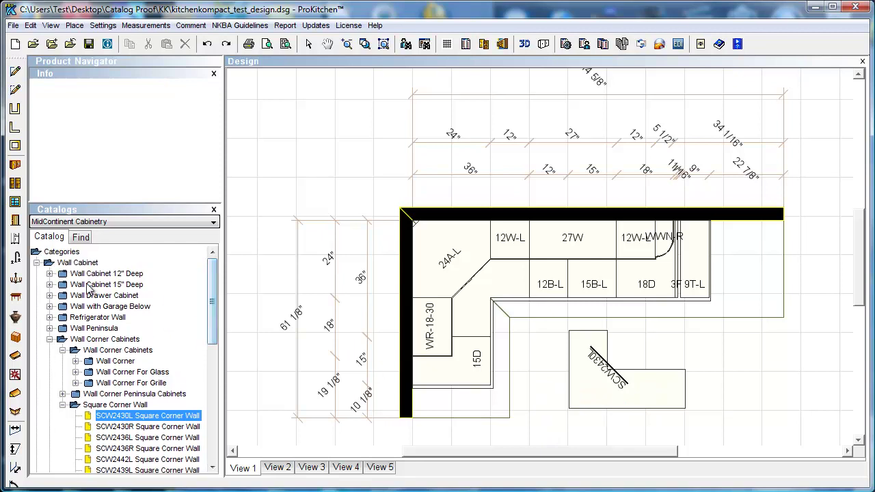
click(49, 273)
click(63, 285)
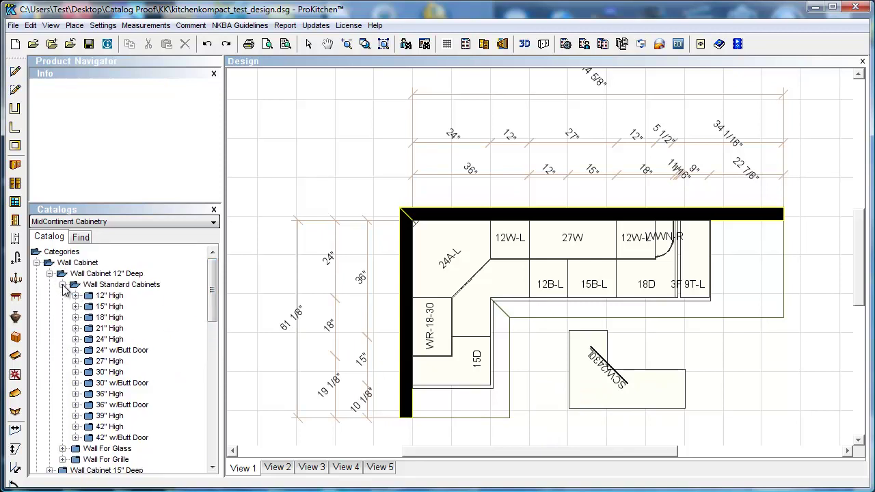
click(75, 383)
drag(117, 432, 300, 443)
drag(744, 387, 747, 379)
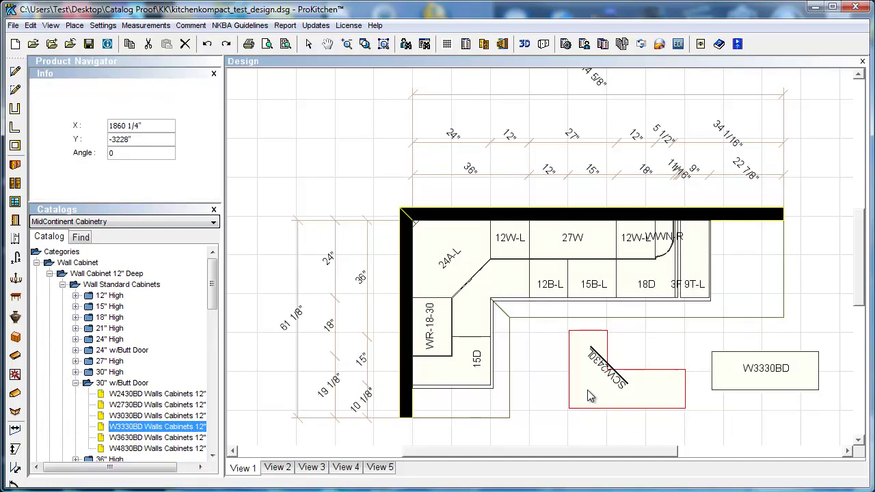
key(Delete)
drag(744, 389, 586, 377)
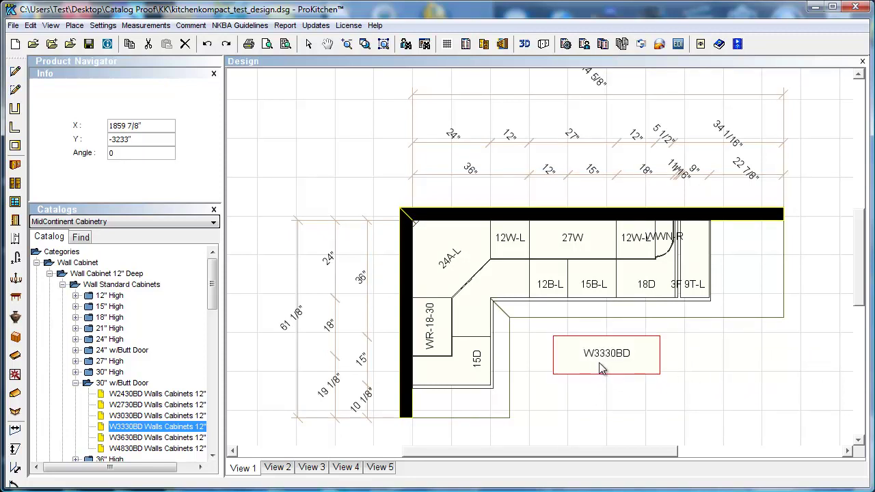
Add the CWC2B Convert Wall Cabinet to Base special modification to the W3330BD cabinet and apply it.
right_click(601, 369)
mouse_move(641, 387)
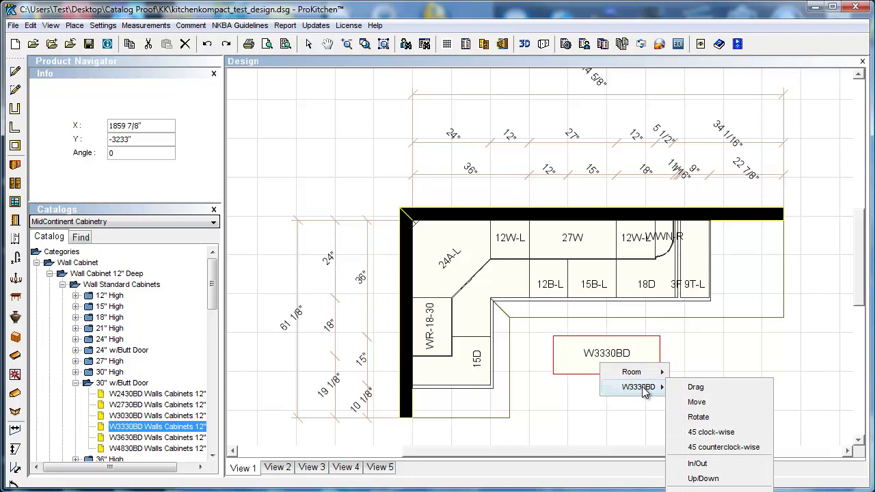
key(Escape)
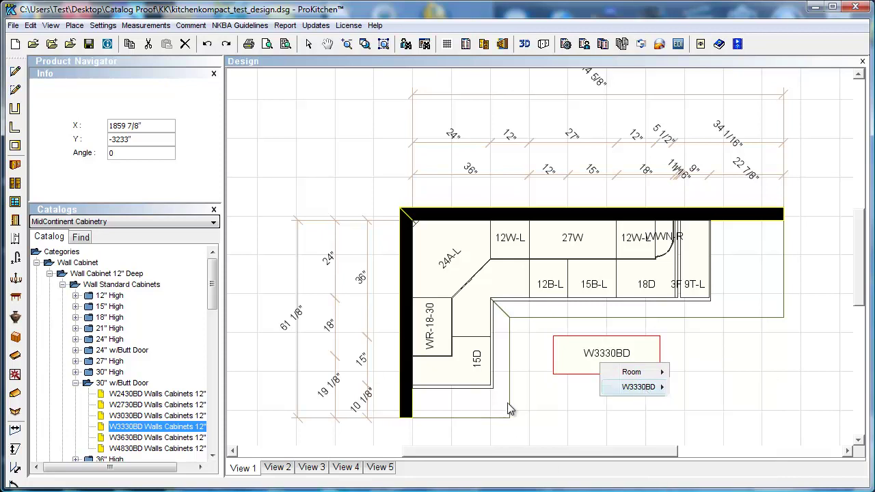
key(Return)
click(436, 138)
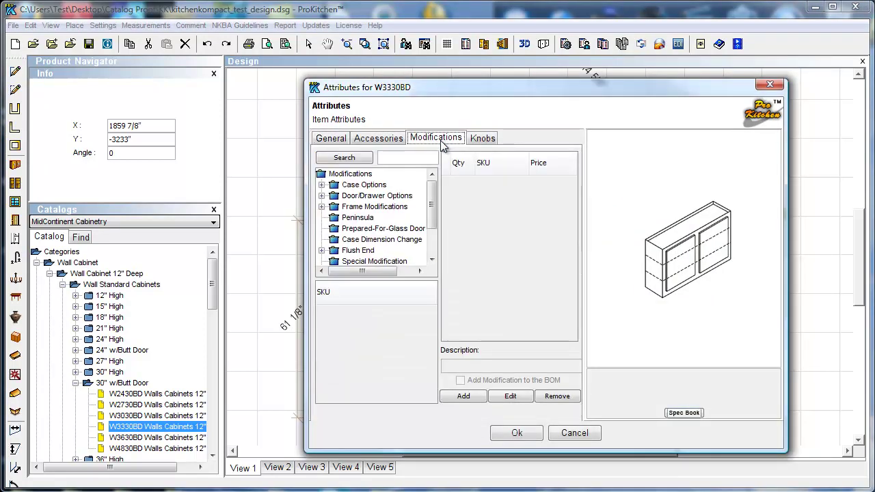
drag(432, 197, 432, 220)
click(377, 239)
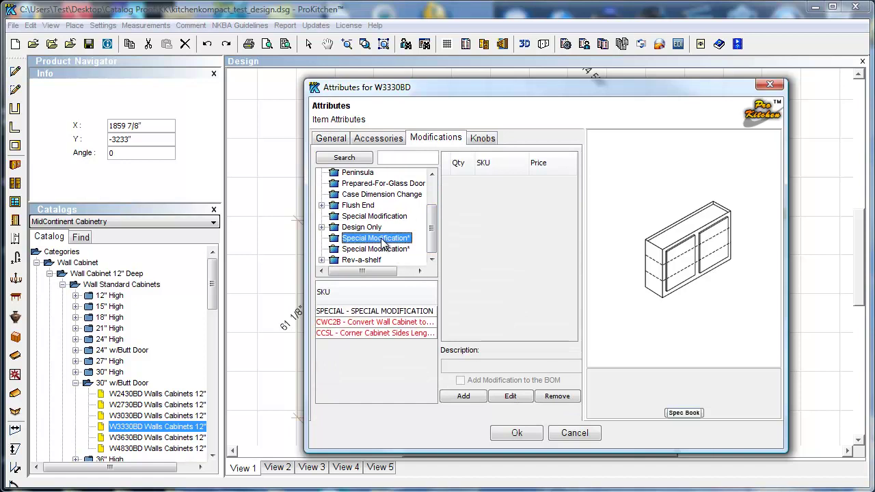
click(367, 326)
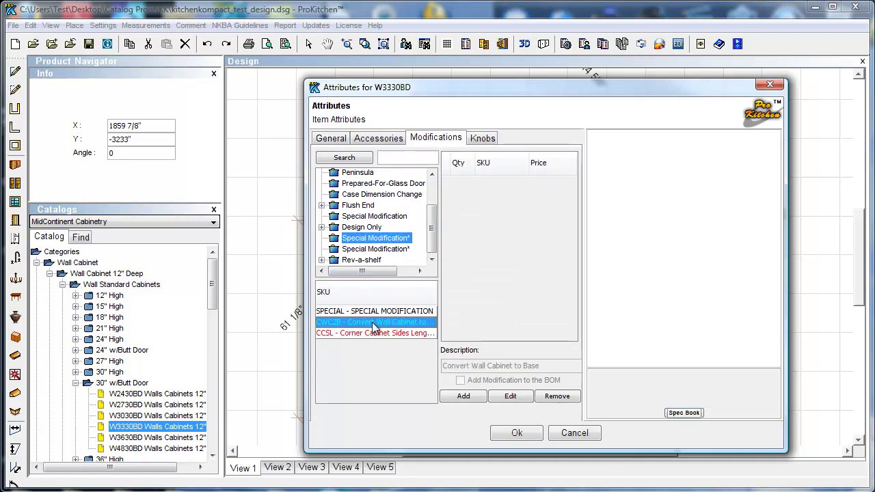
click(464, 396)
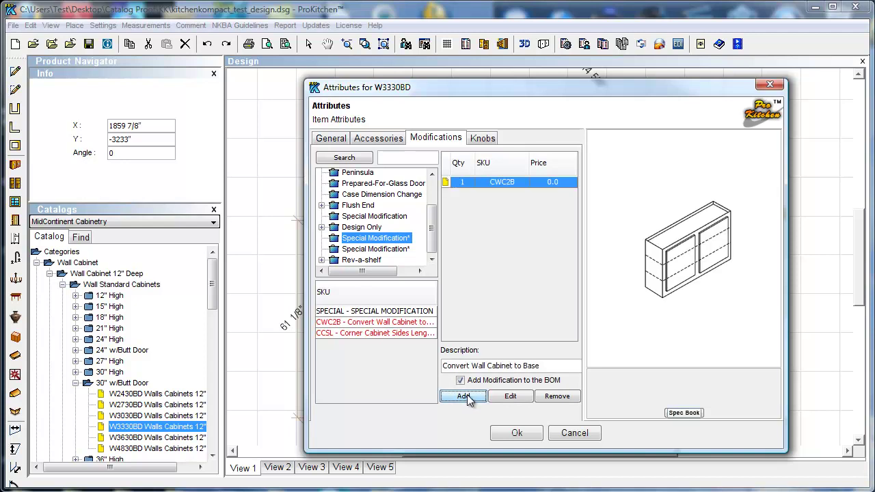
click(519, 433)
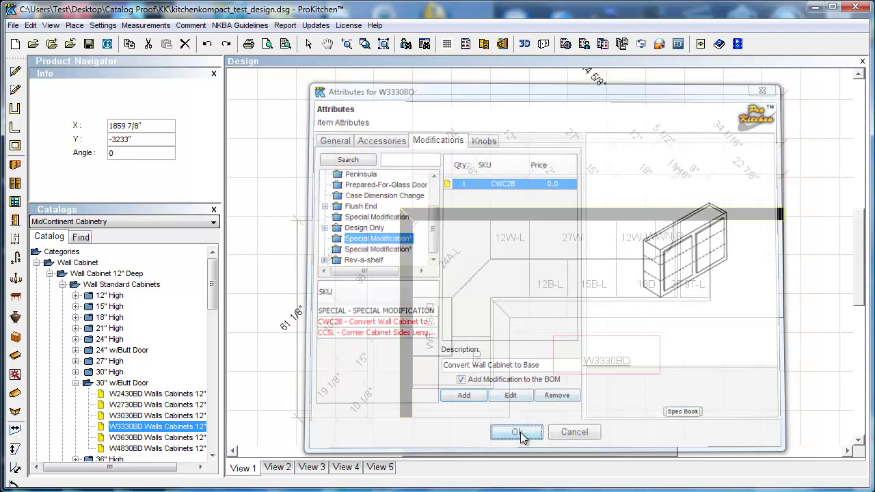
Try to change the bottom elevation of the converted W3330BD cabinet.
right_click(635, 356)
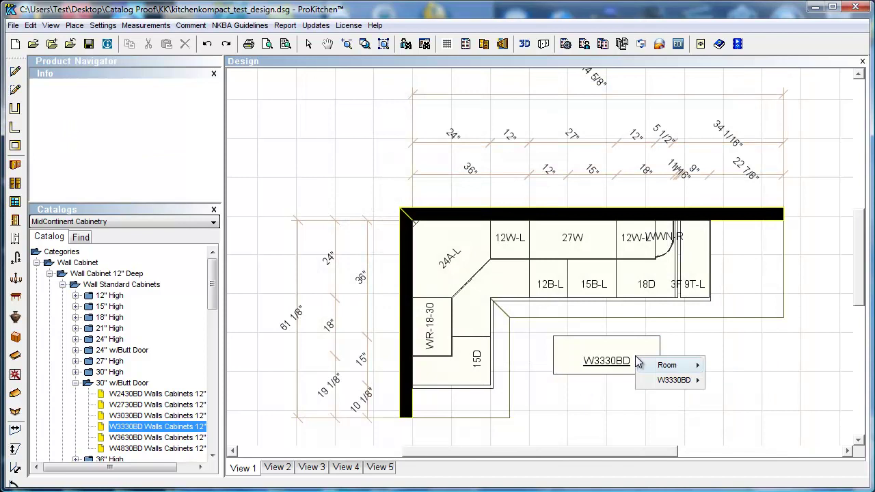
mouse_move(675, 380)
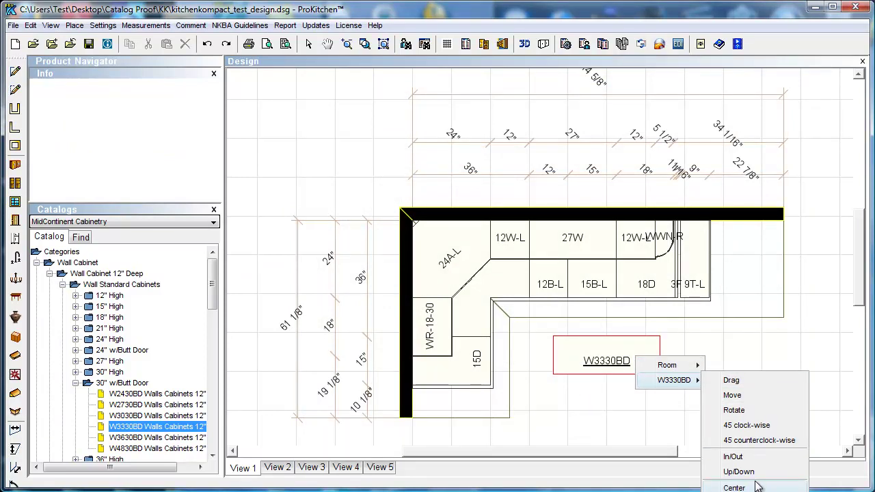
click(752, 486)
click(644, 374)
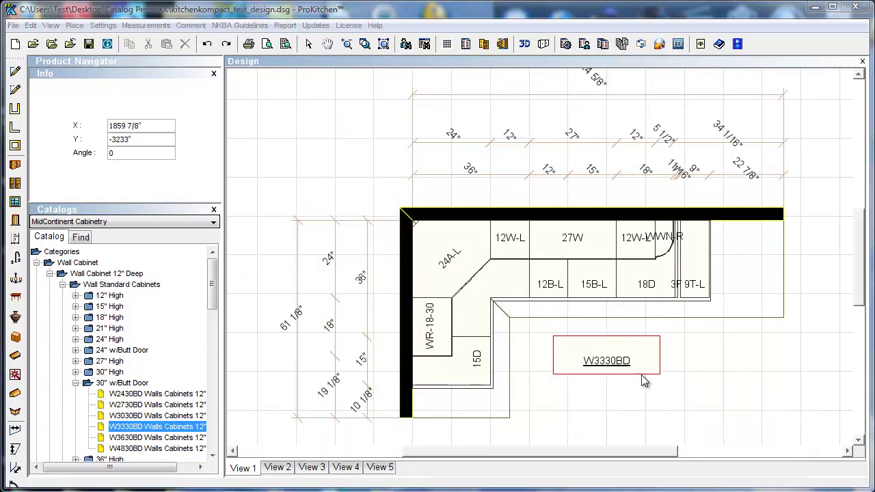
right_click(629, 361)
mouse_move(667, 384)
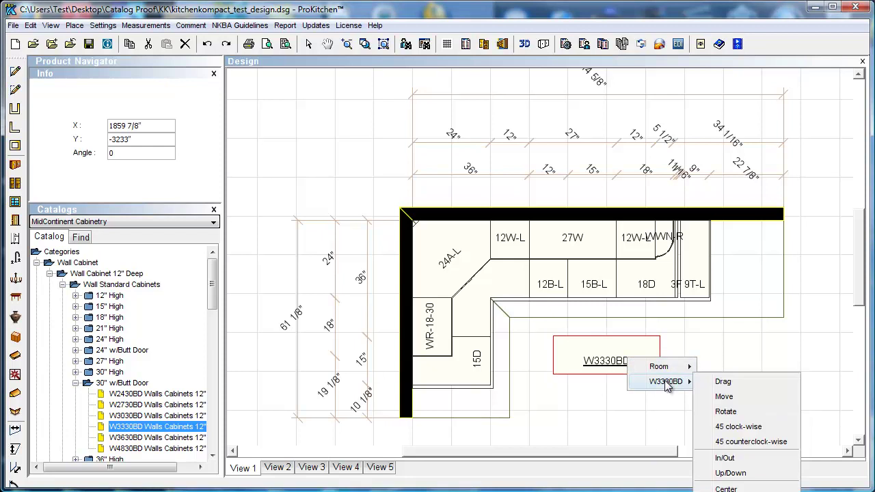
click(748, 473)
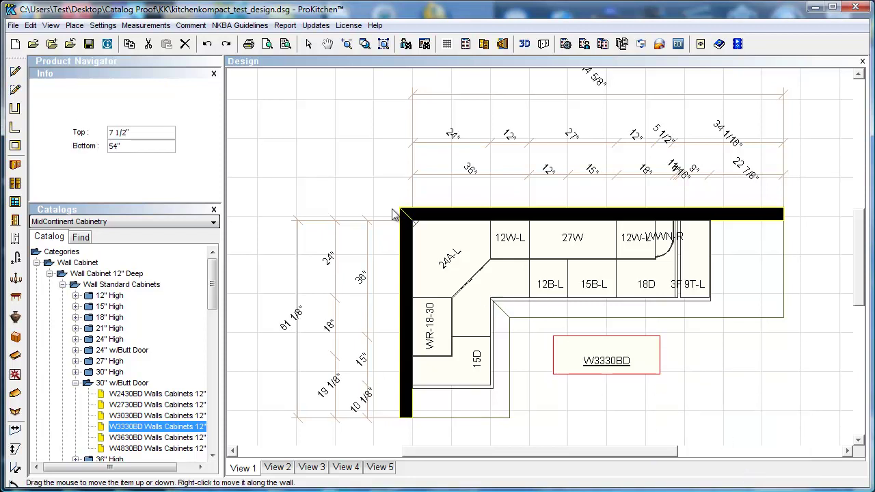
double_click(108, 147)
click(633, 385)
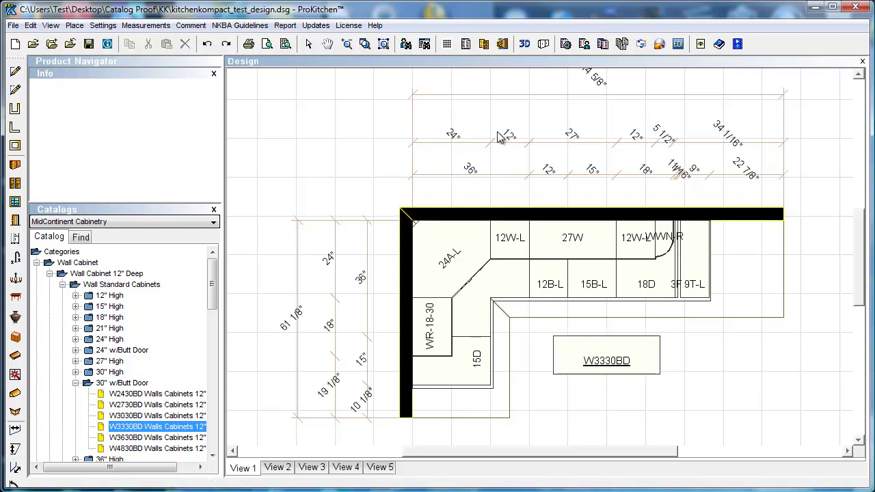
Examine the height and toe kick of the converted W3330BD cabinet in 3D from the front and side, then return to the plan.
click(525, 43)
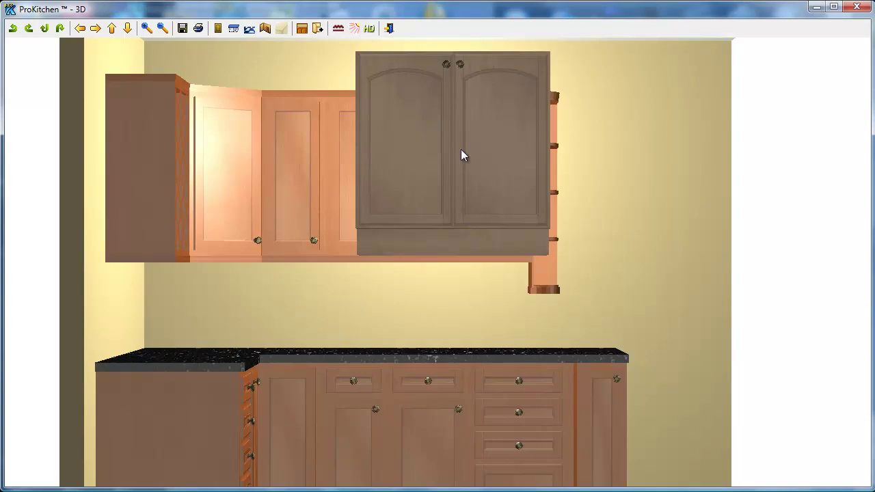
drag(402, 162, 527, 190)
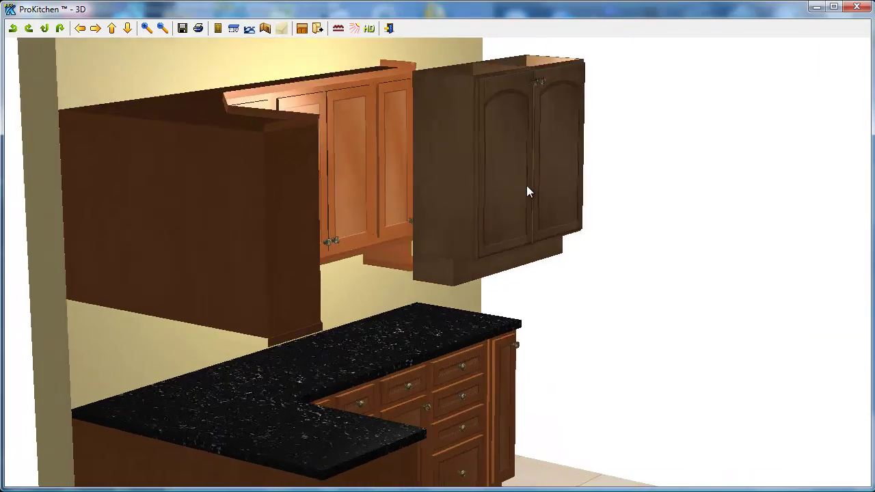
click(857, 8)
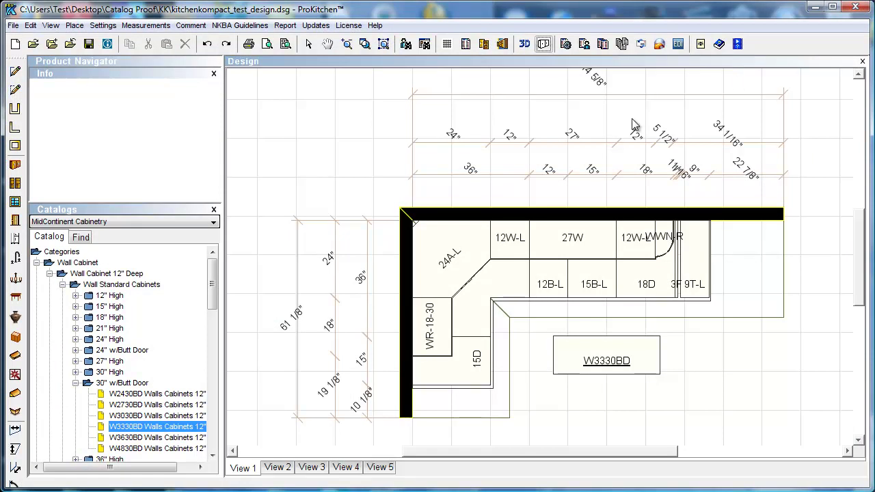
Lower the bottom elevation of the W3330BD cabinet so that it stands on the floor.
right_click(601, 354)
mouse_move(639, 376)
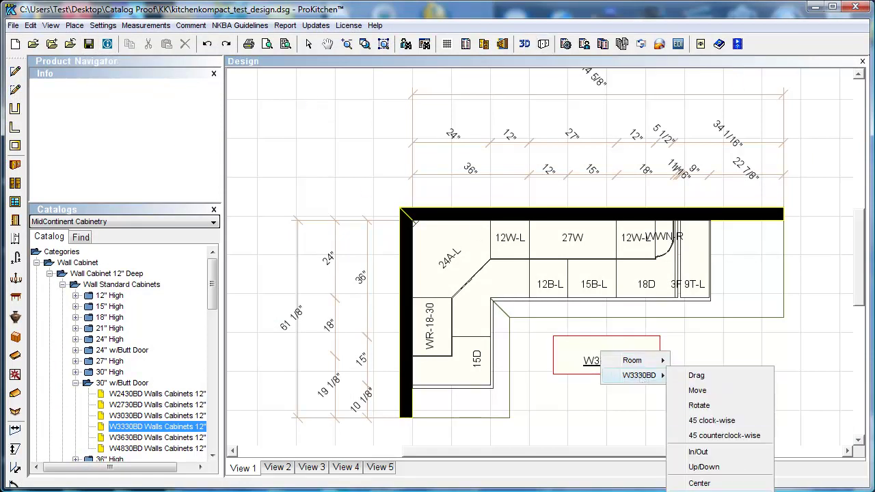
click(715, 470)
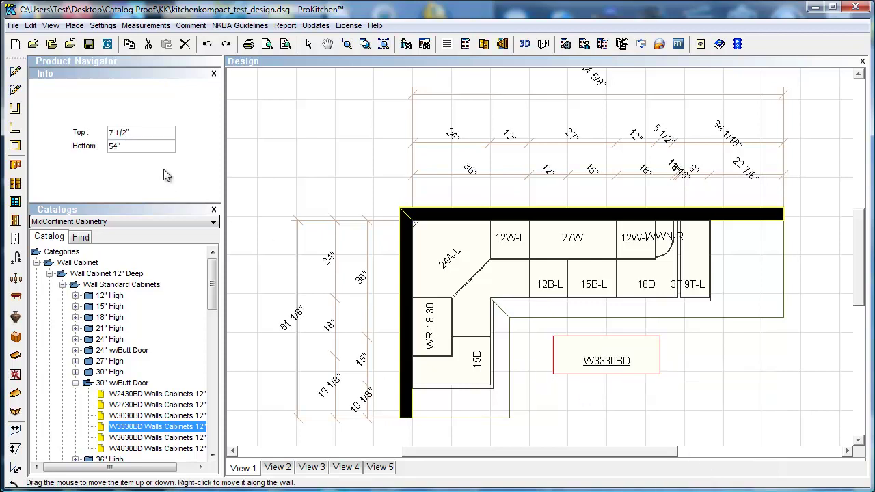
drag(119, 147, 104, 150)
text(48)
key(Return)
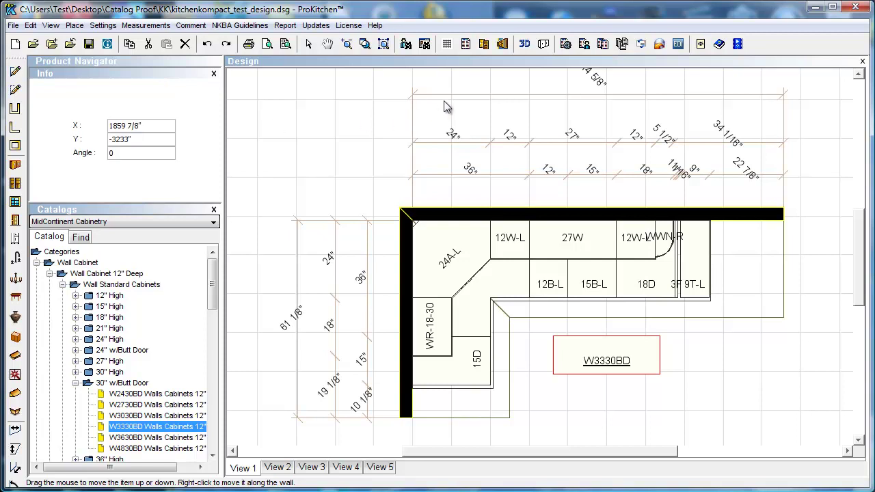
Check the lowered W3330BD cabinet against the base cabinets in 3D from several angles and close the 3D view.
click(524, 44)
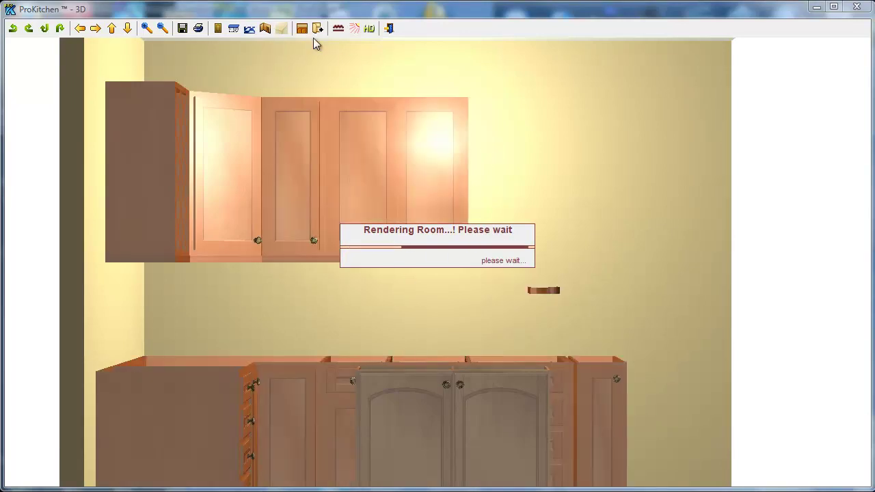
click(163, 28)
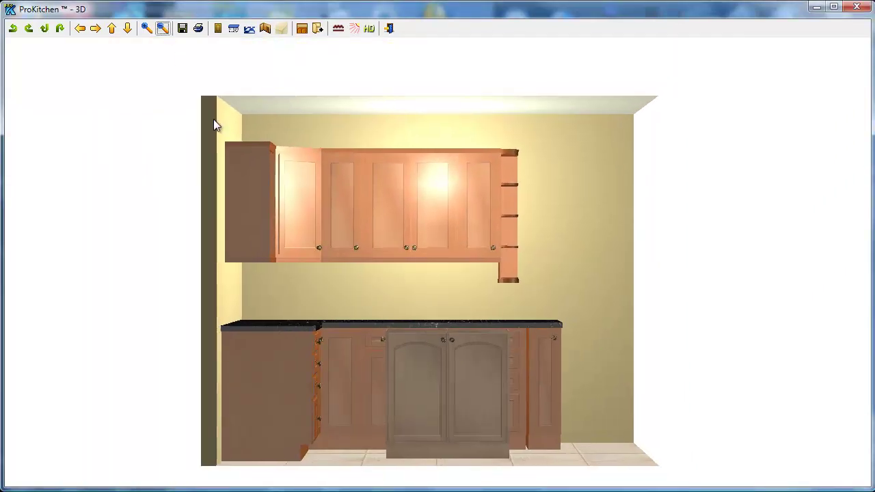
drag(478, 351, 294, 357)
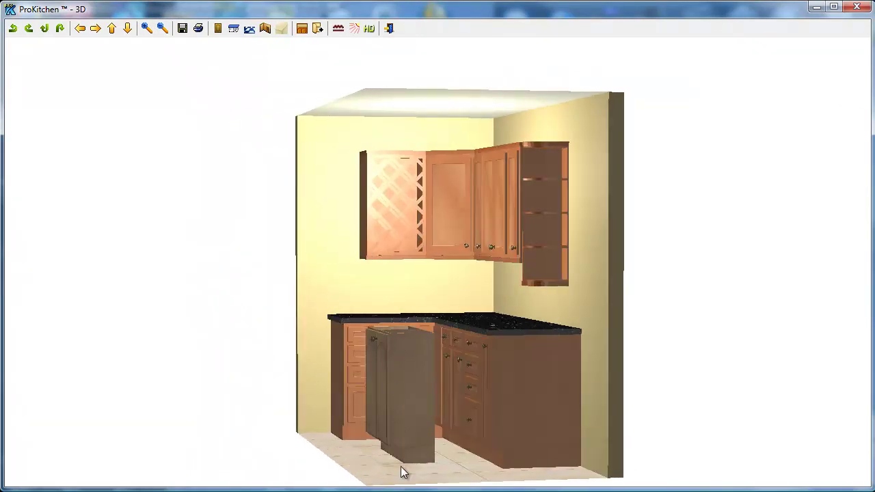
mouse_move(408, 456)
mouse_down()
mouse_move(416, 449)
mouse_move(430, 458)
mouse_up()
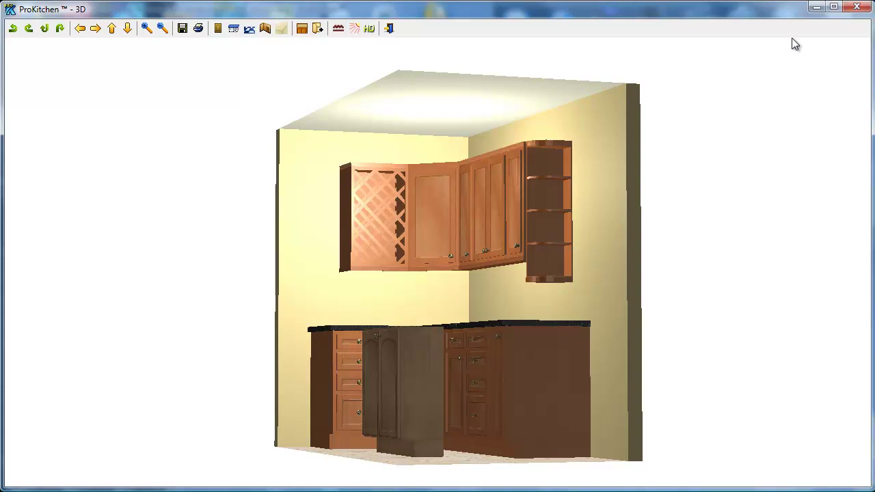
click(856, 8)
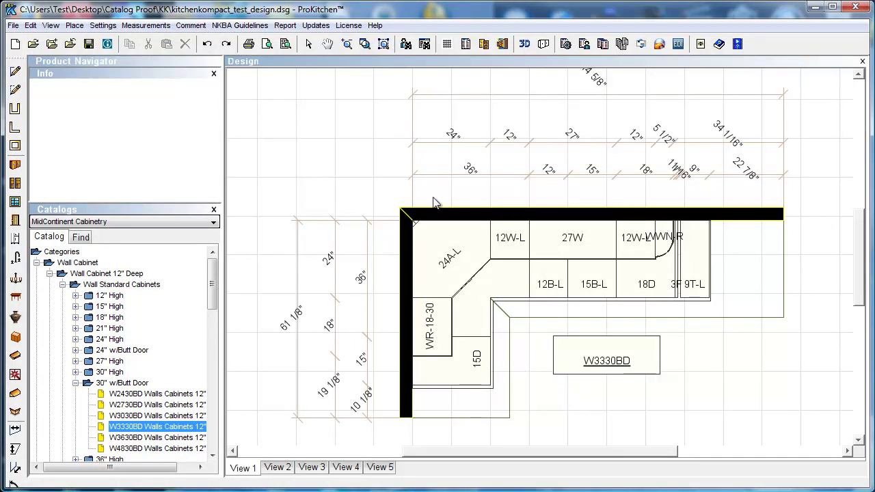
Place a new comment in the empty area above and to the left of the wall corner.
click(191, 26)
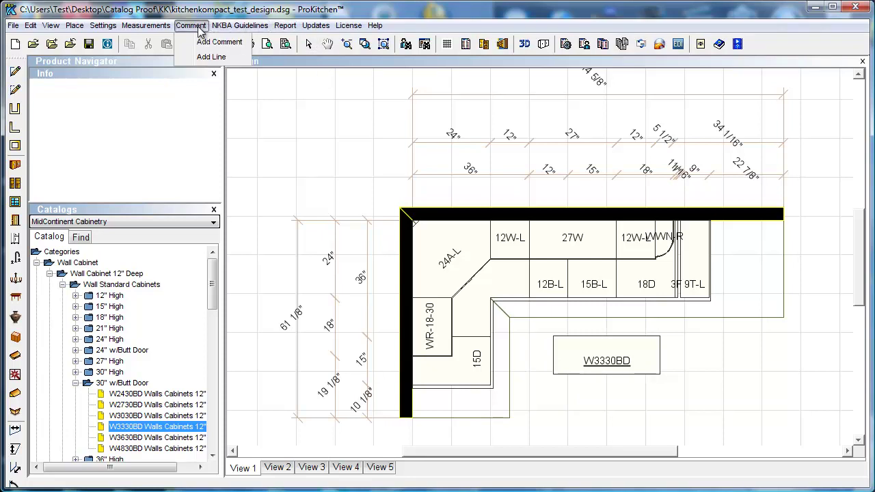
click(206, 43)
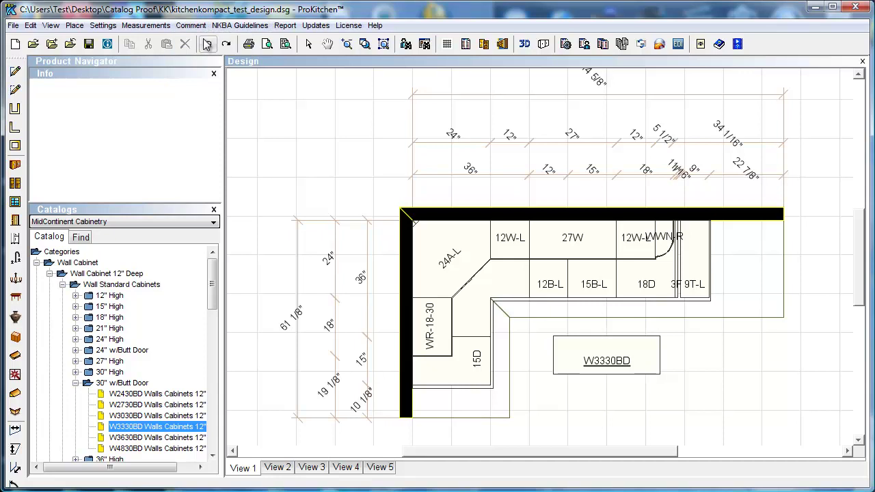
click(342, 136)
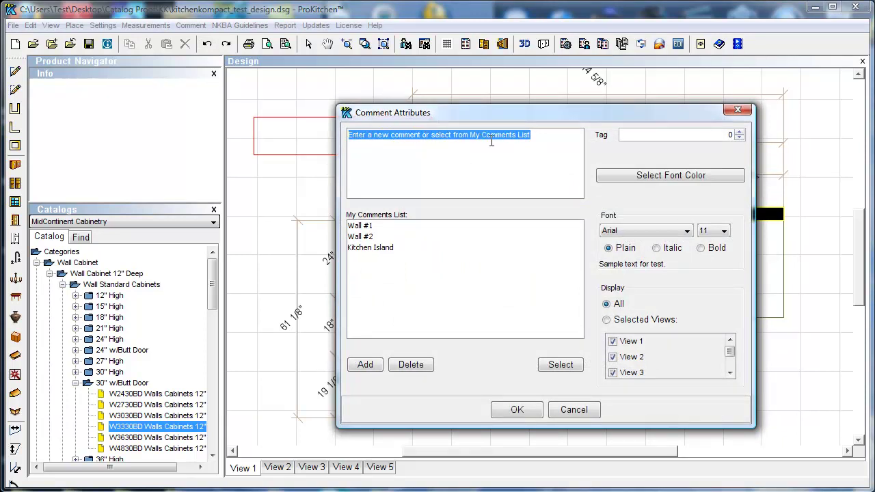
Replace the placeholder comment text with "Comment #2" and add it to My Comments List.
click(543, 148)
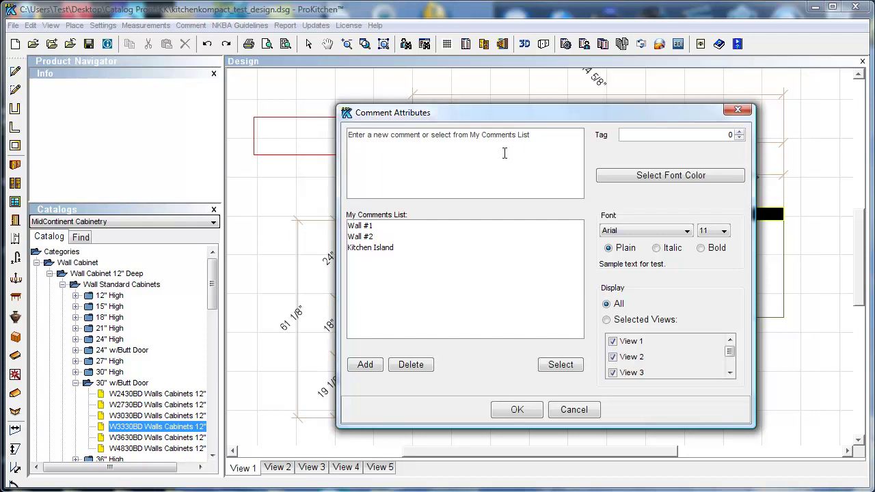
drag(533, 135, 418, 128)
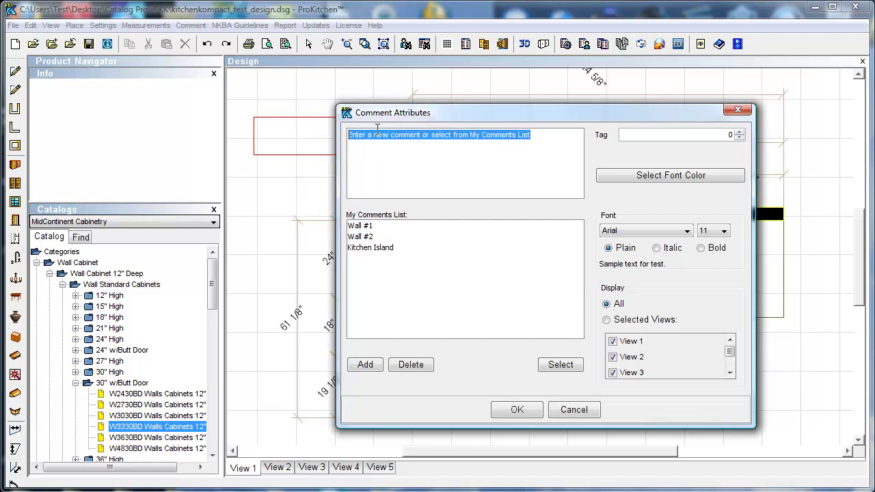
key(Delete)
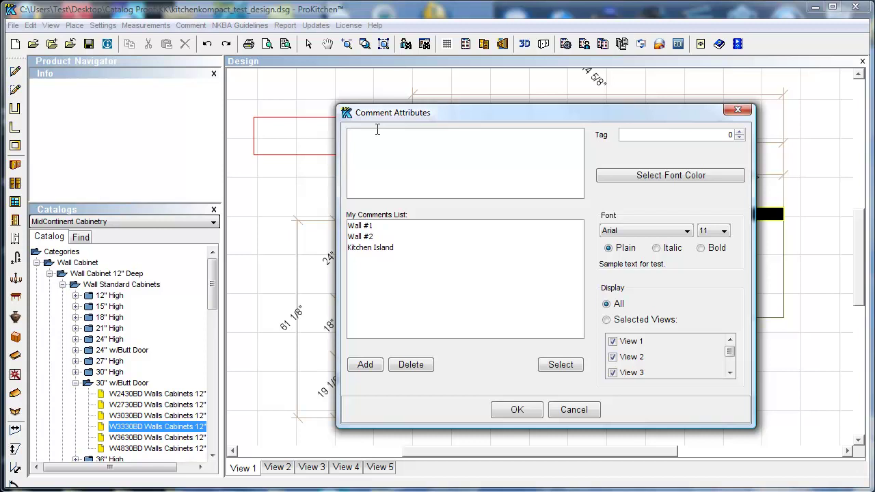
text(Comment #2)
click(365, 364)
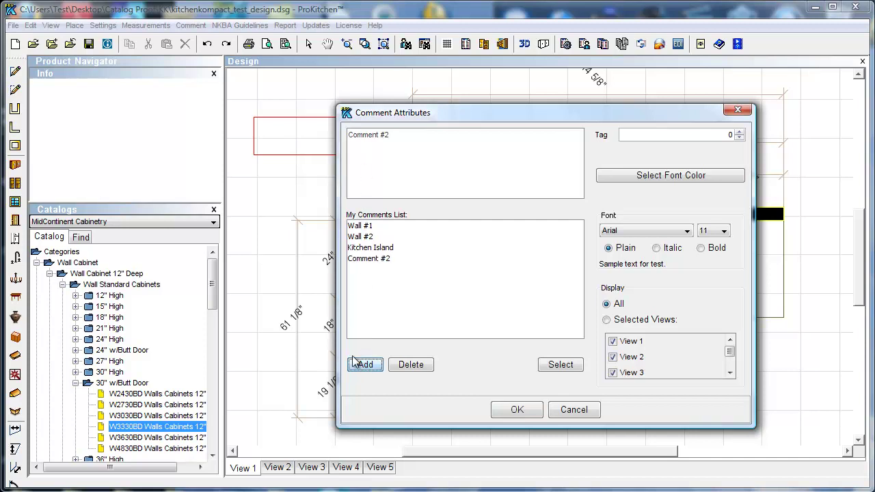
Try the saved comments "Kitchen Island", "Wall #2" and "Wall #1" in turn as the comment's text.
click(361, 250)
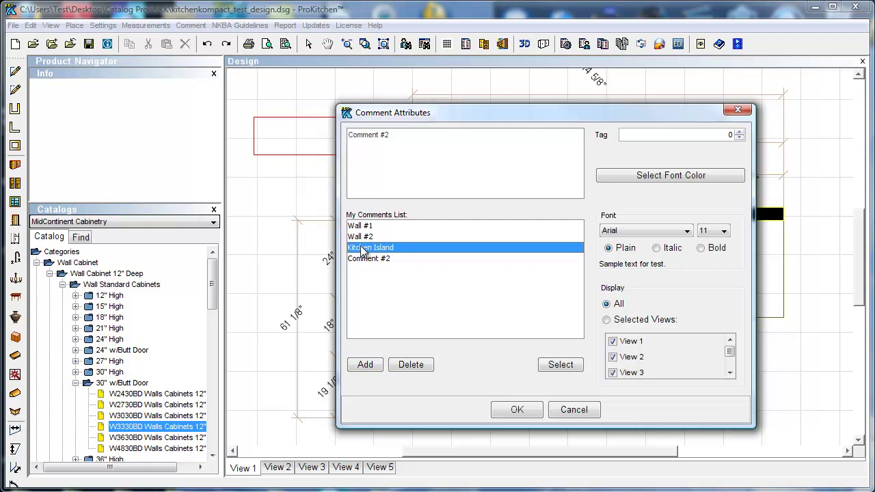
click(552, 366)
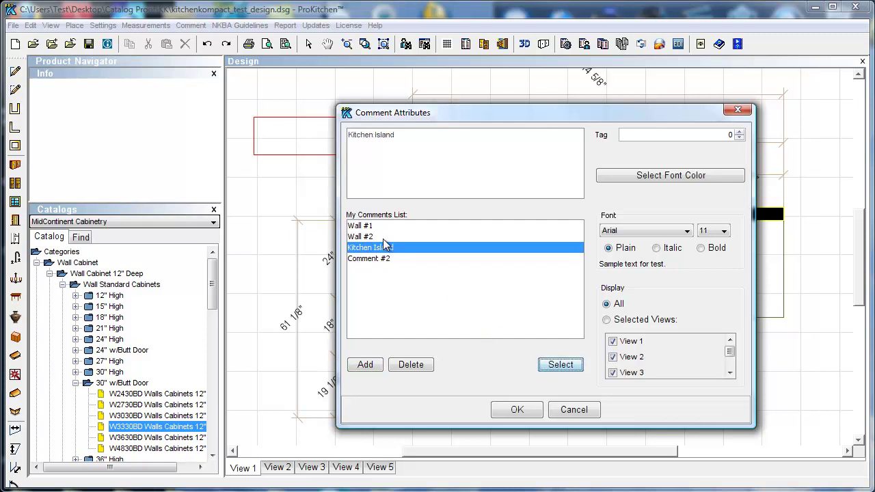
click(373, 237)
click(559, 365)
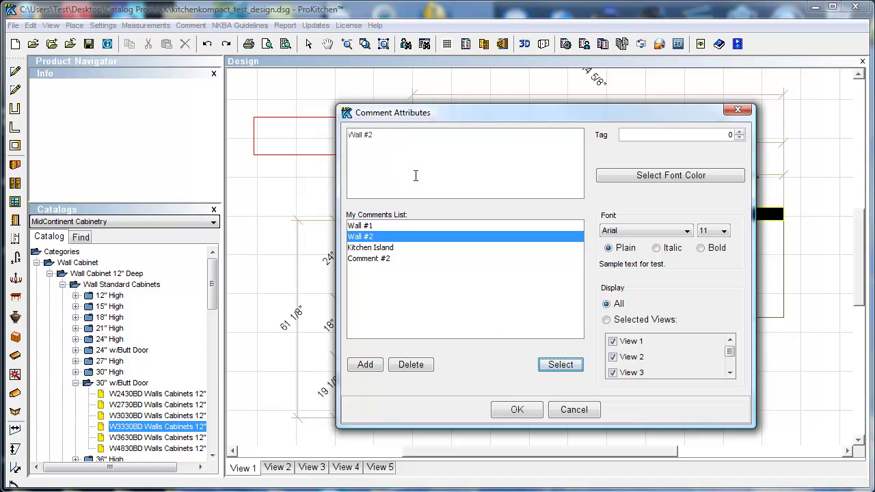
click(362, 225)
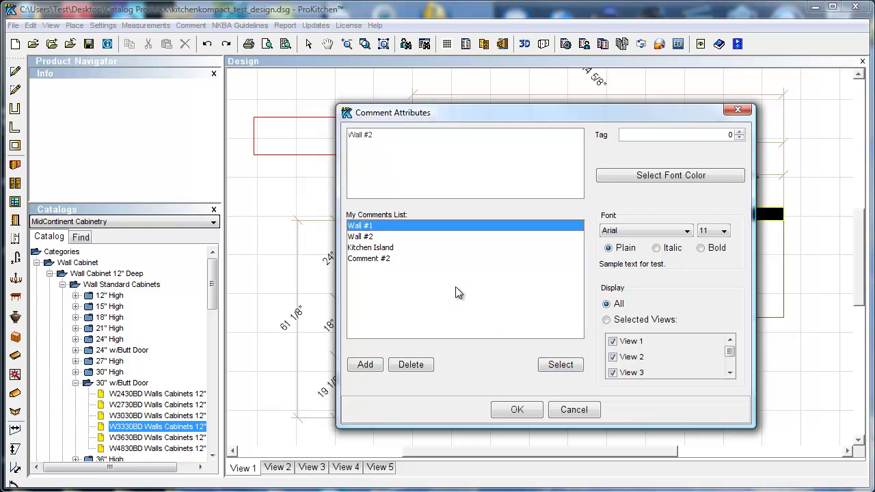
click(553, 368)
Use the saved "Kitchen Island" text for the comment and set its display to Selected Views with View 1 included.
click(368, 249)
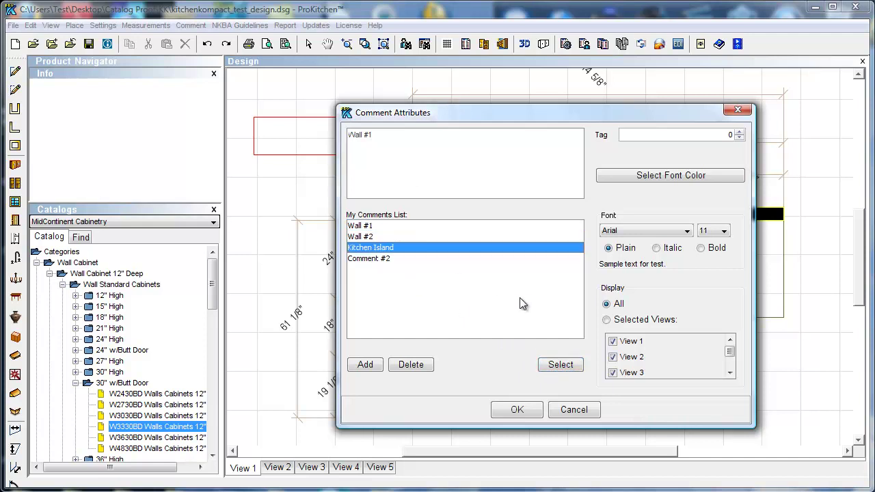
click(562, 368)
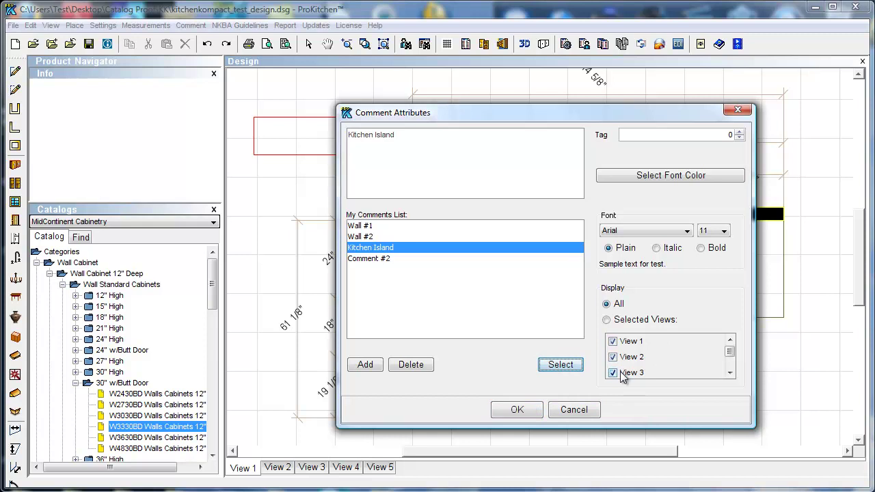
click(607, 320)
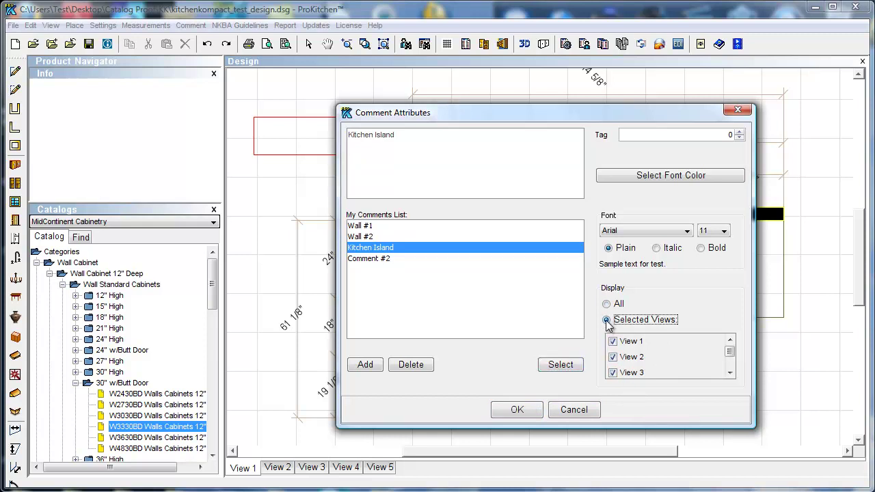
click(606, 304)
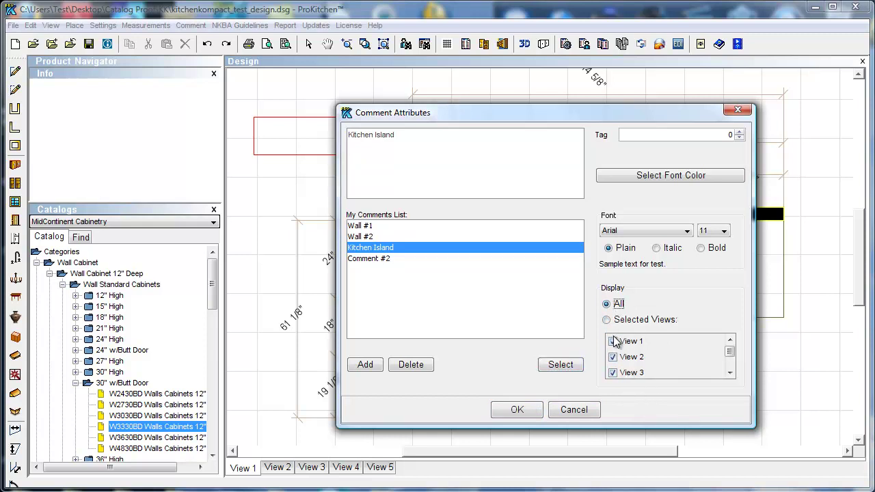
click(613, 341)
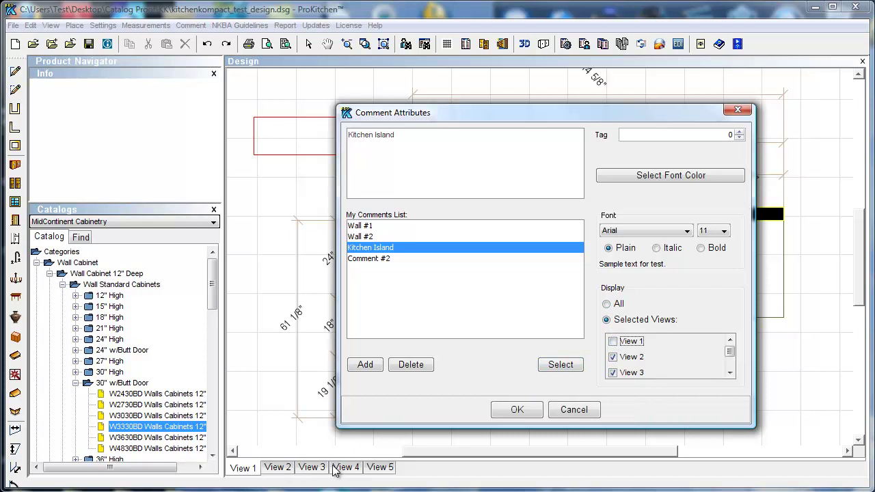
click(612, 342)
click(531, 408)
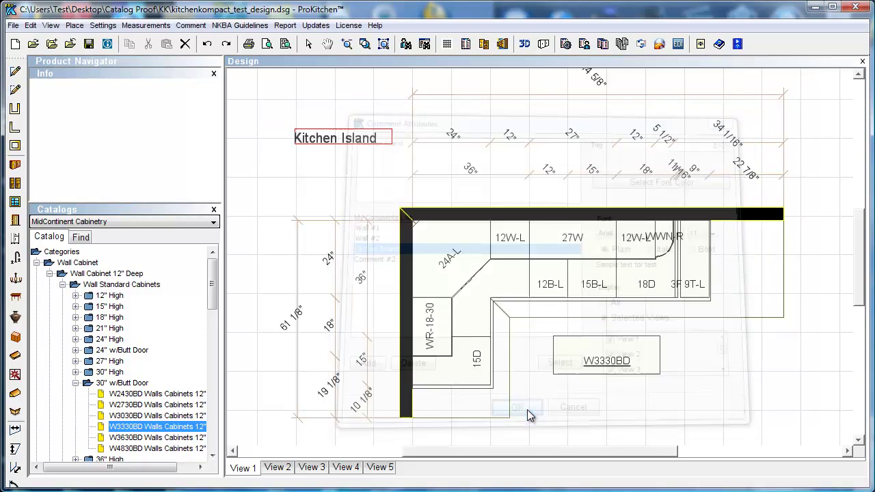
Move the "Kitchen Island" comment to just below the W3330BD cabinet on the floor plan.
right_click(342, 139)
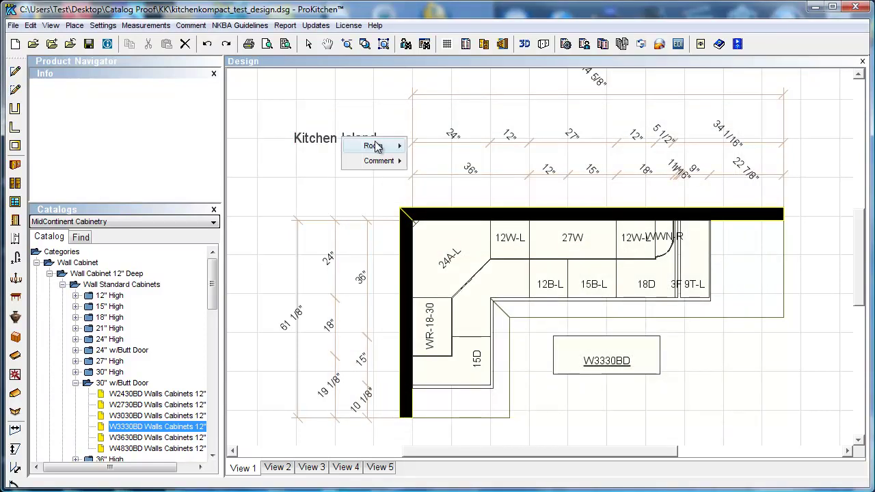
mouse_move(378, 148)
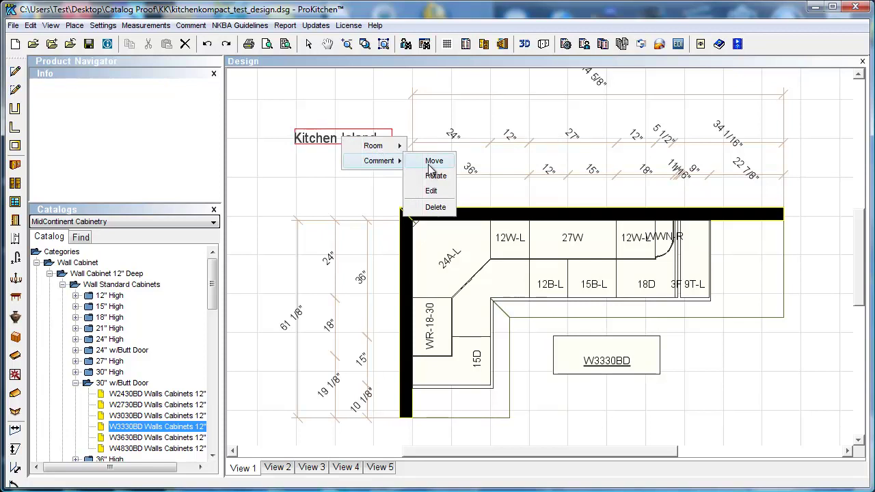
click(432, 161)
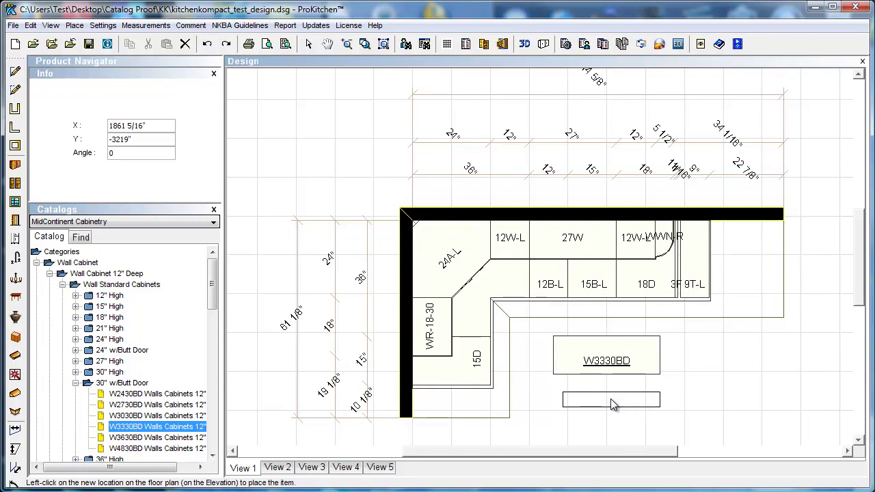
click(609, 404)
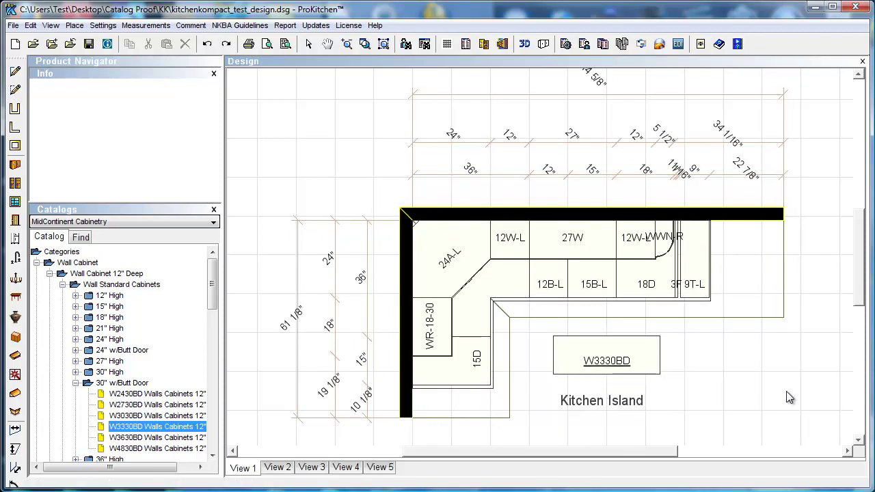